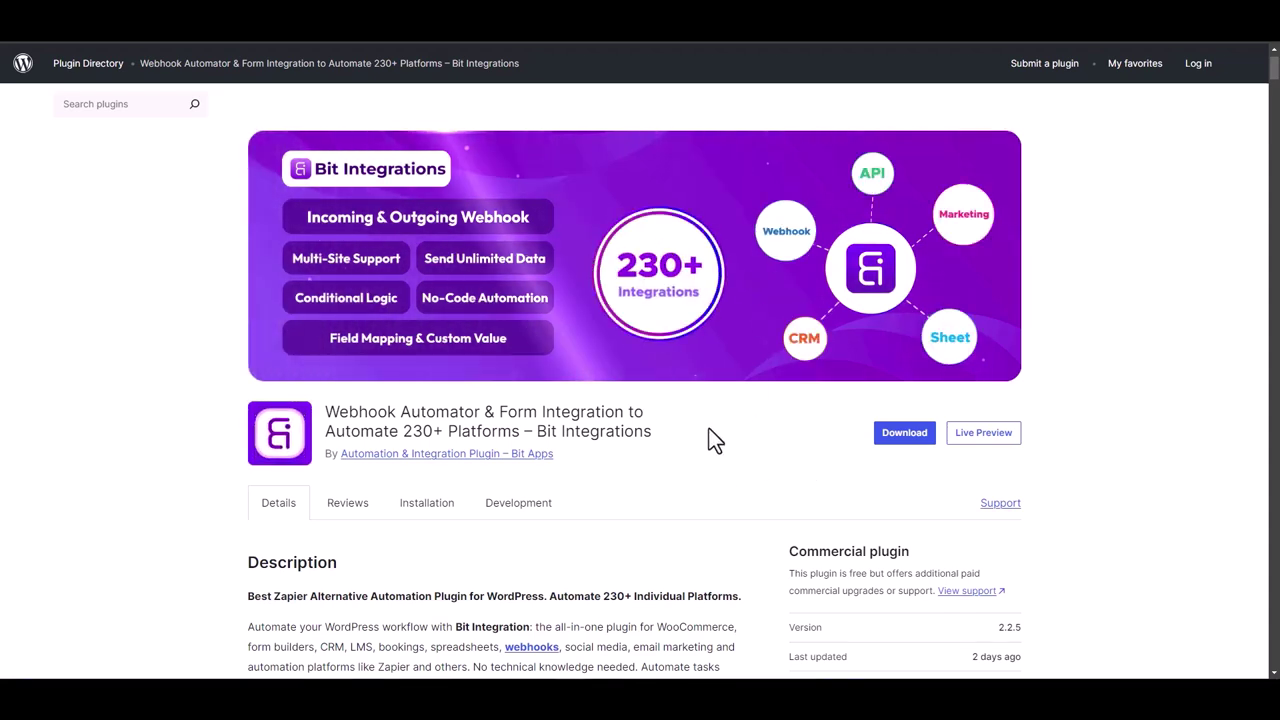
- Highlight the plugin title on the WordPress.org Bit Integrations listing, then clear the selection
drag(654, 432, 541, 432)
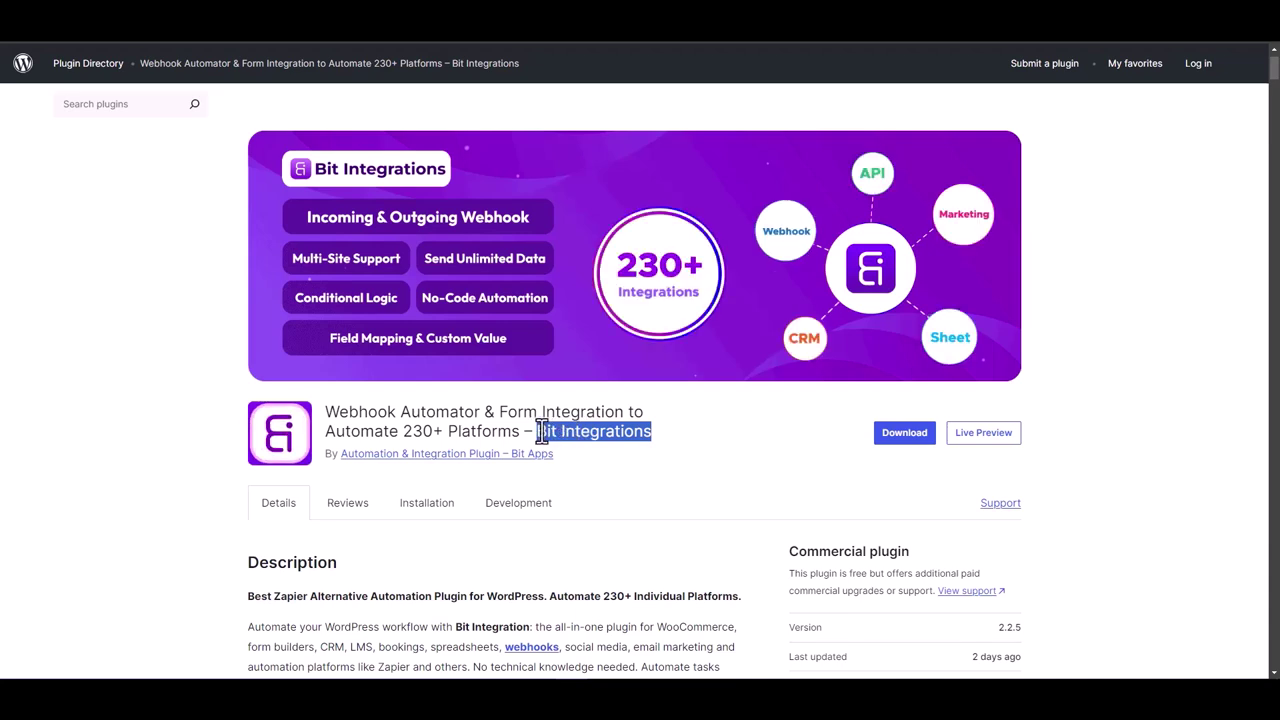
click(707, 456)
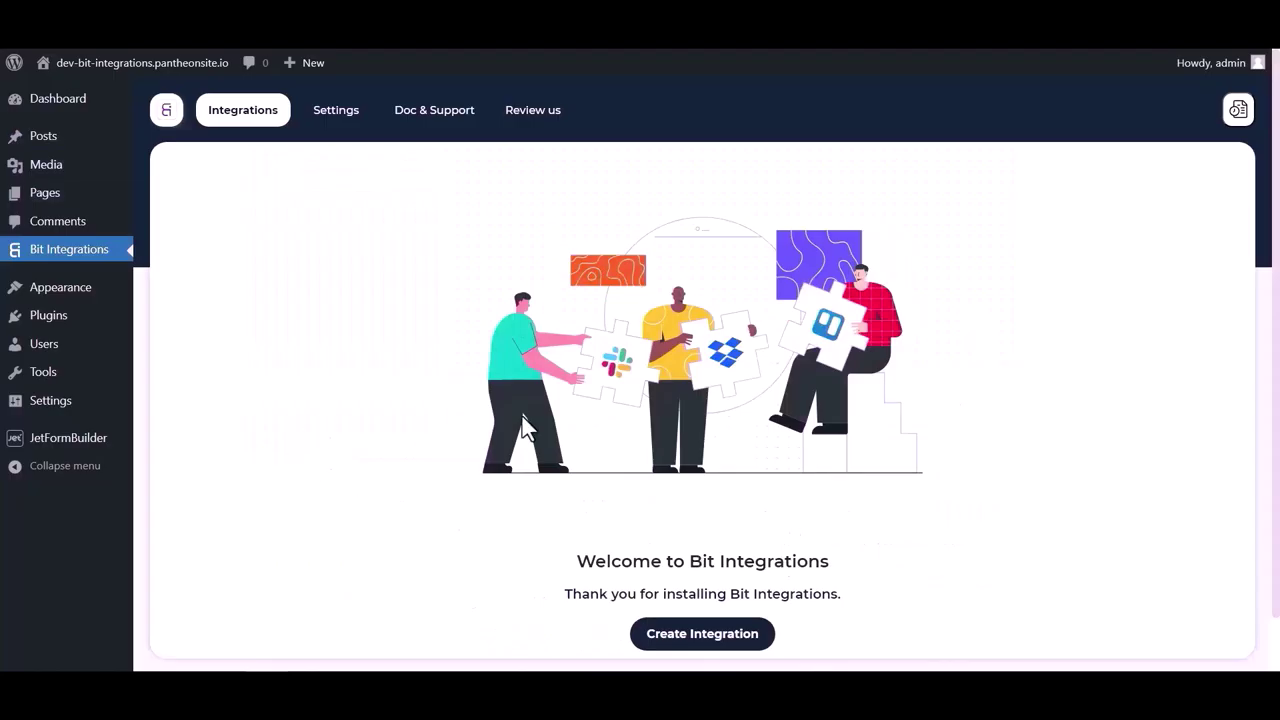
- Create an integration with JetForm Builder as trigger, copy its webhook URL and start fetching
scroll(527, 428, down, 2)
click(669, 588)
text(j)
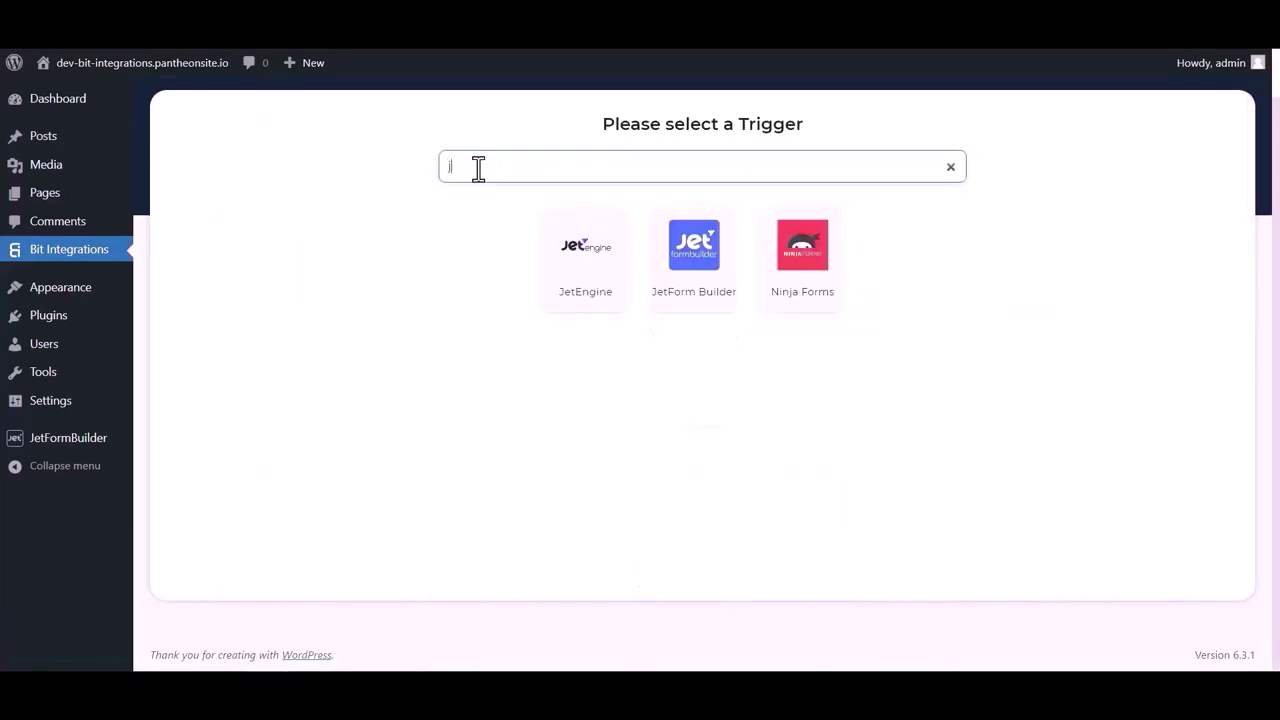
text(et)
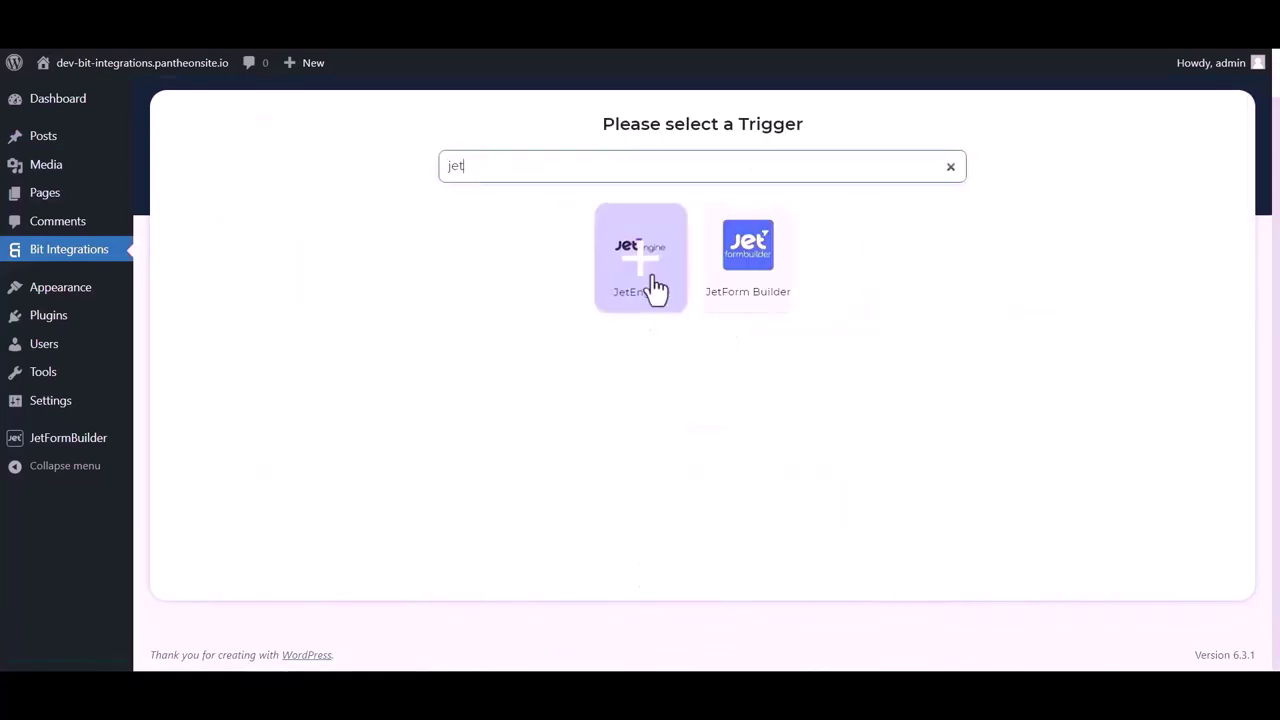
click(748, 294)
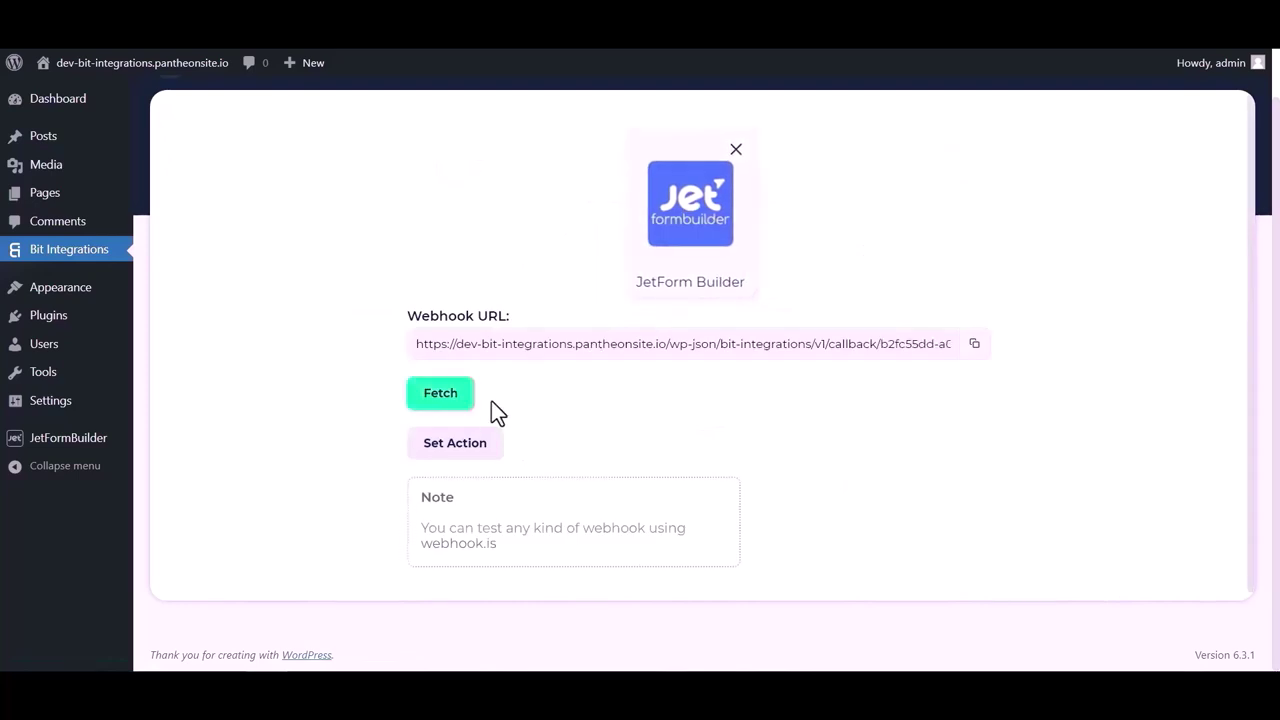
click(972, 344)
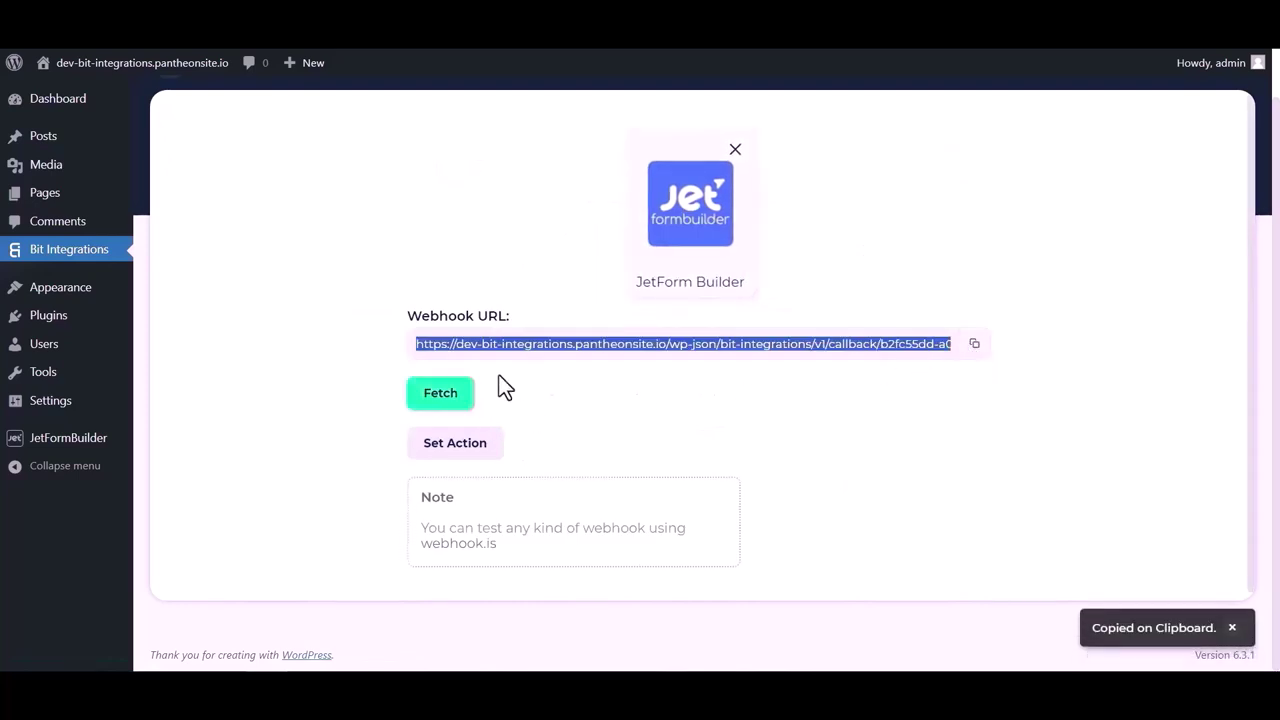
click(446, 400)
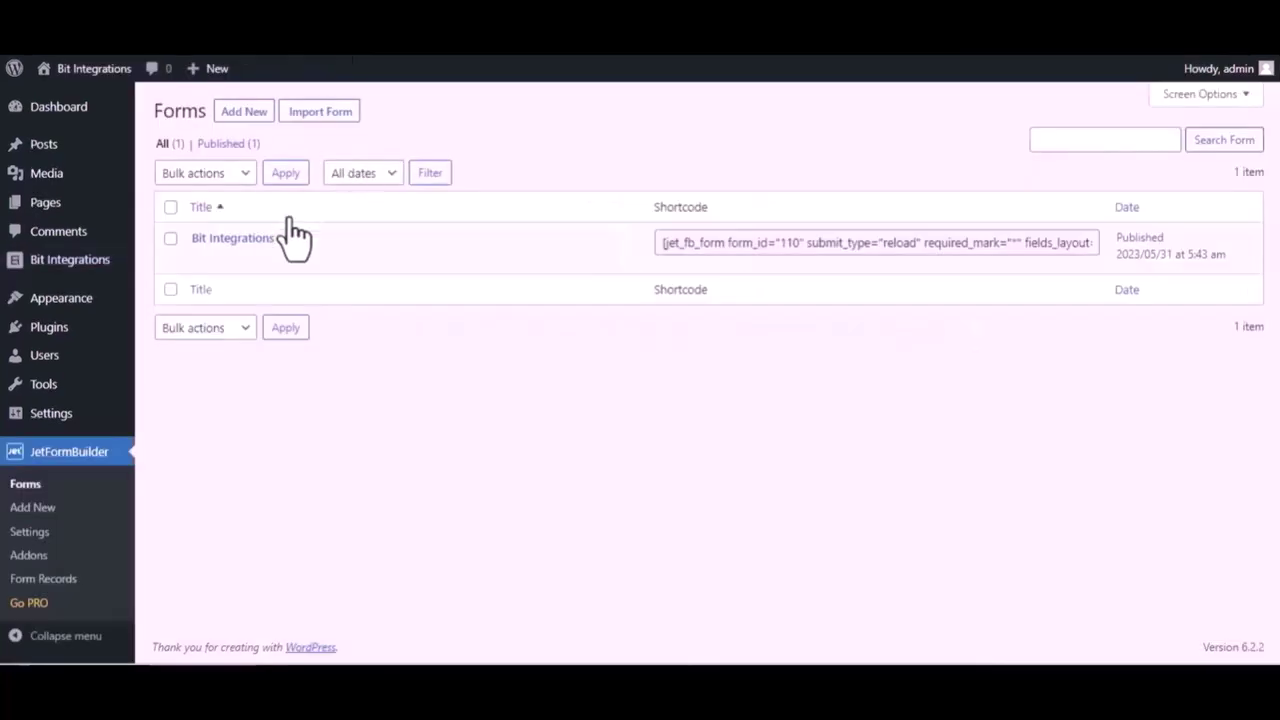
mouse_move(232, 250)
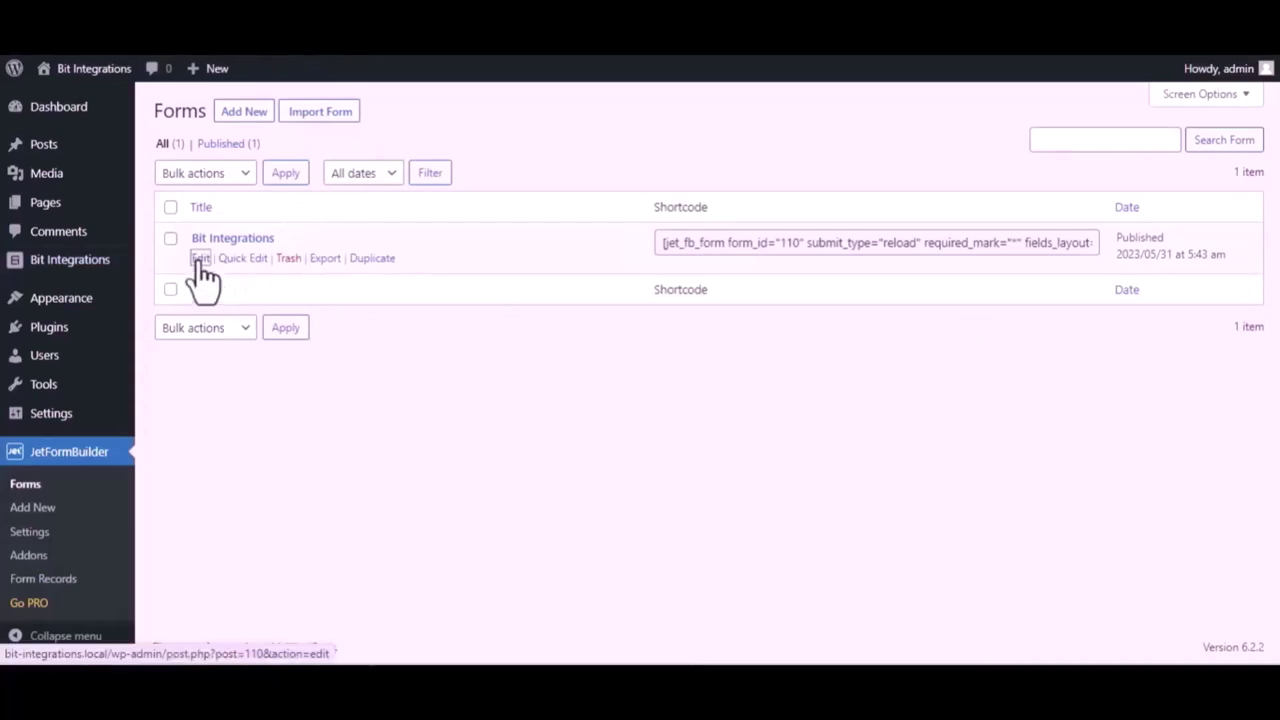
- Change the Bit Integrations form's first post-submit action to Call Webhook
click(201, 258)
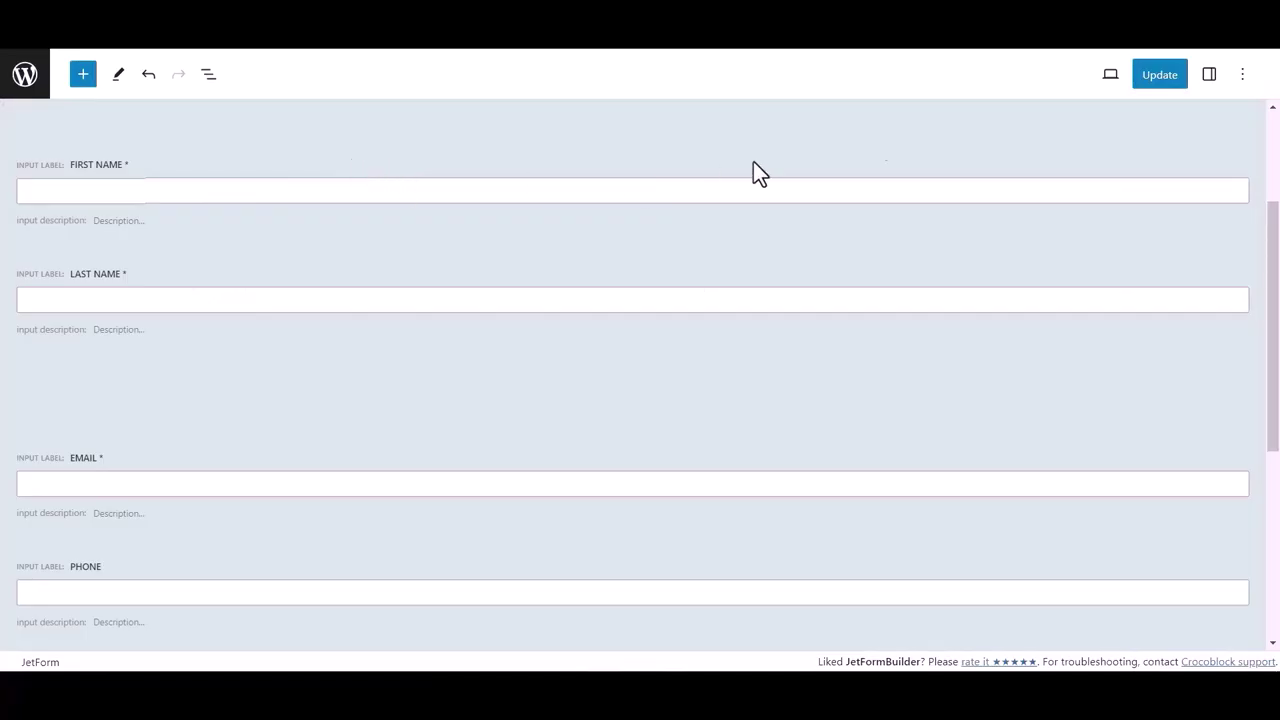
click(1209, 76)
scroll(1103, 466, down, 1)
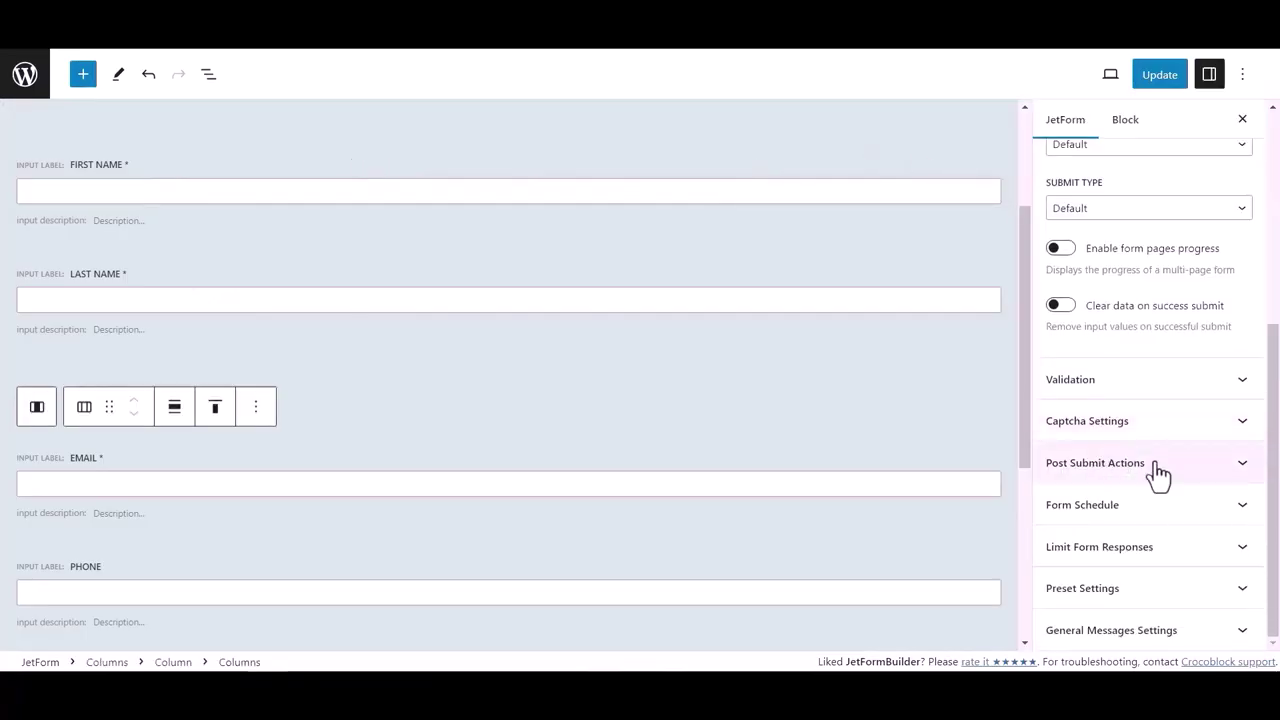
click(1152, 462)
scroll(1148, 442, down, 2)
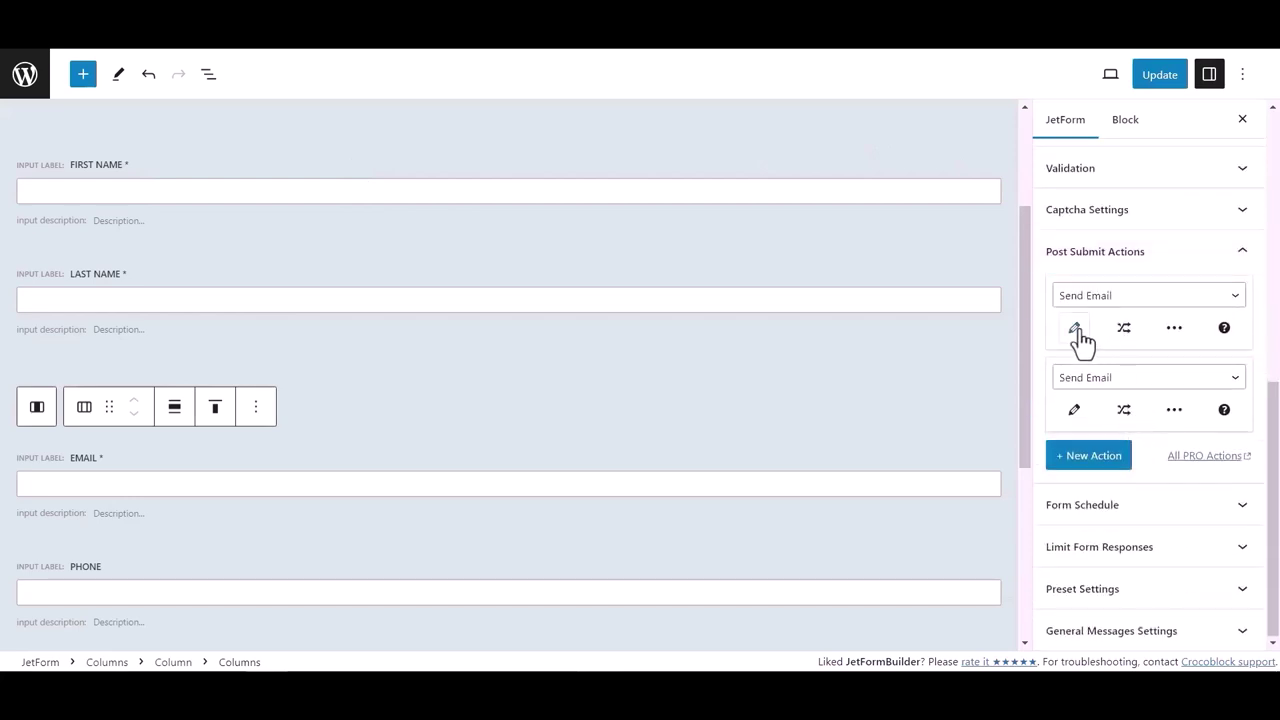
click(1108, 298)
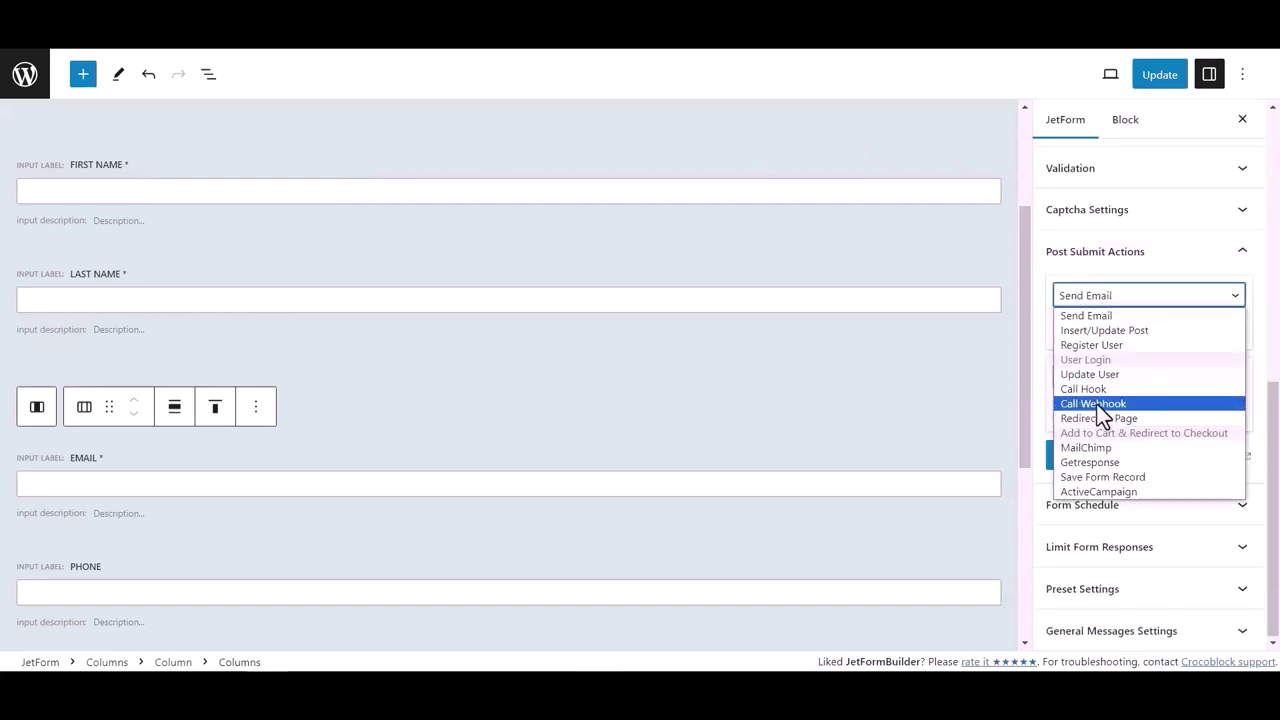
click(1100, 400)
- Paste the copied webhook URL into the Call Webhook action and update the form
click(1077, 329)
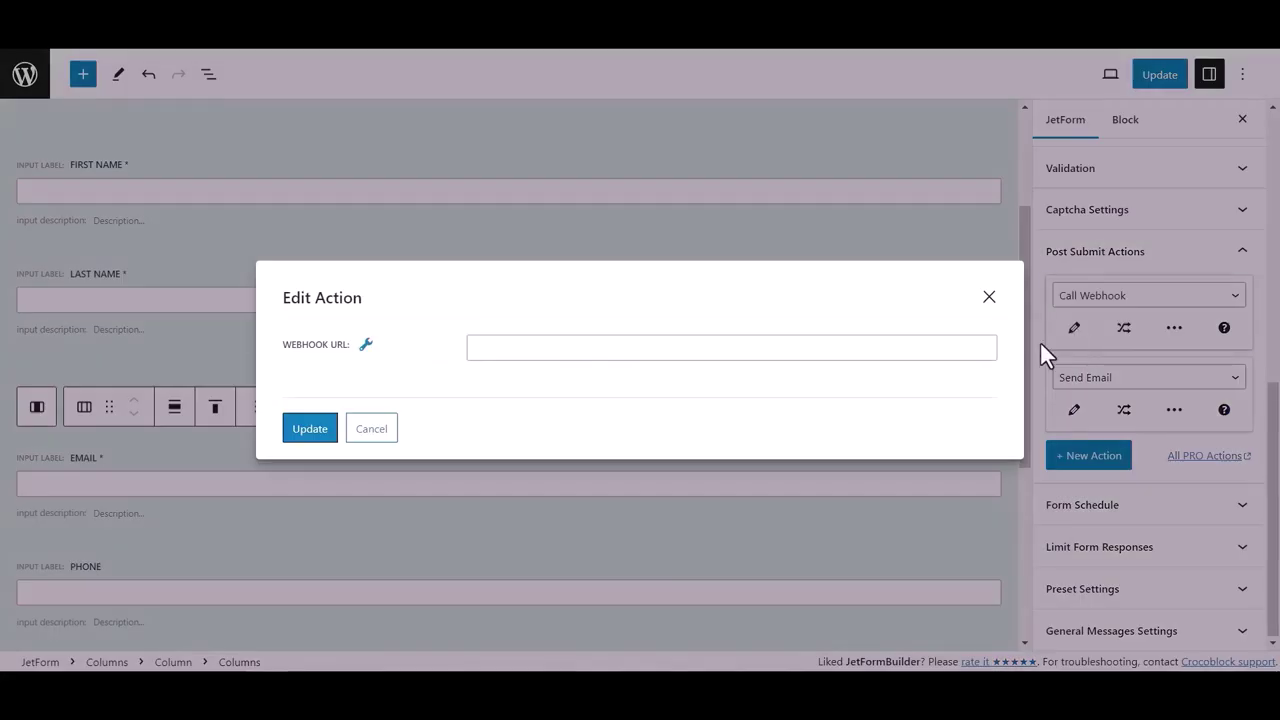
click(508, 350)
key(ctrl+v)
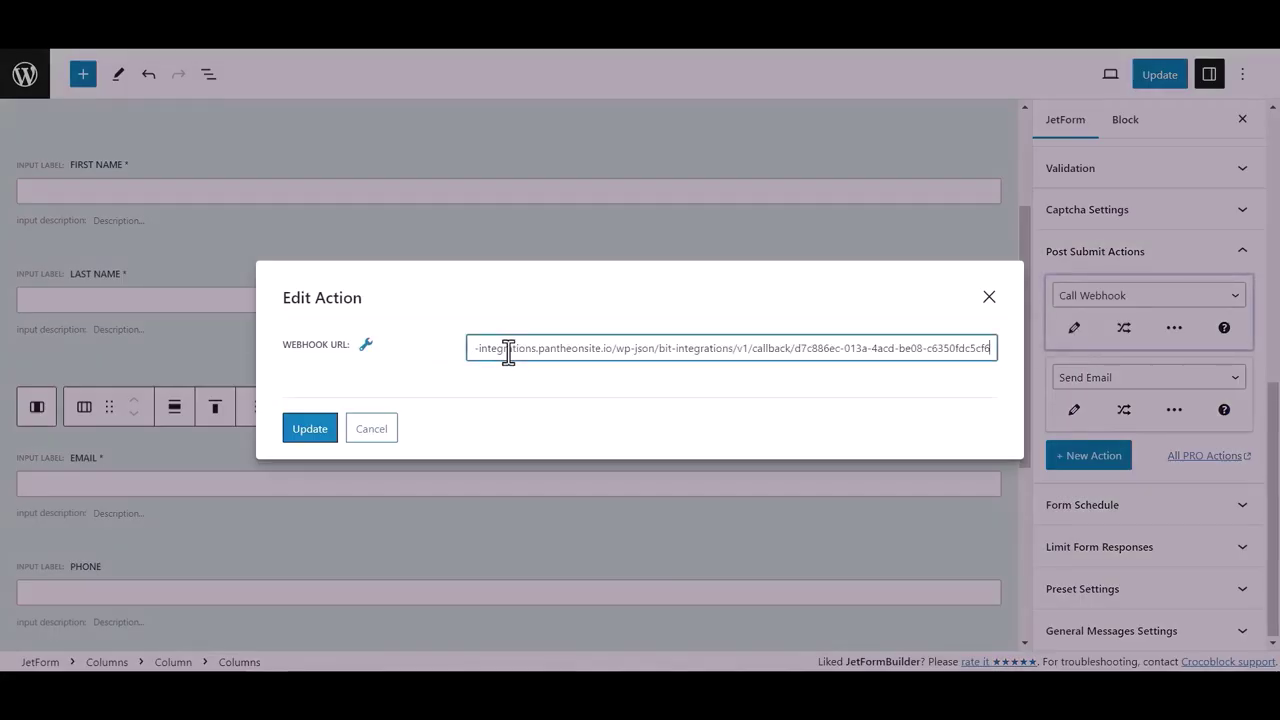
click(325, 428)
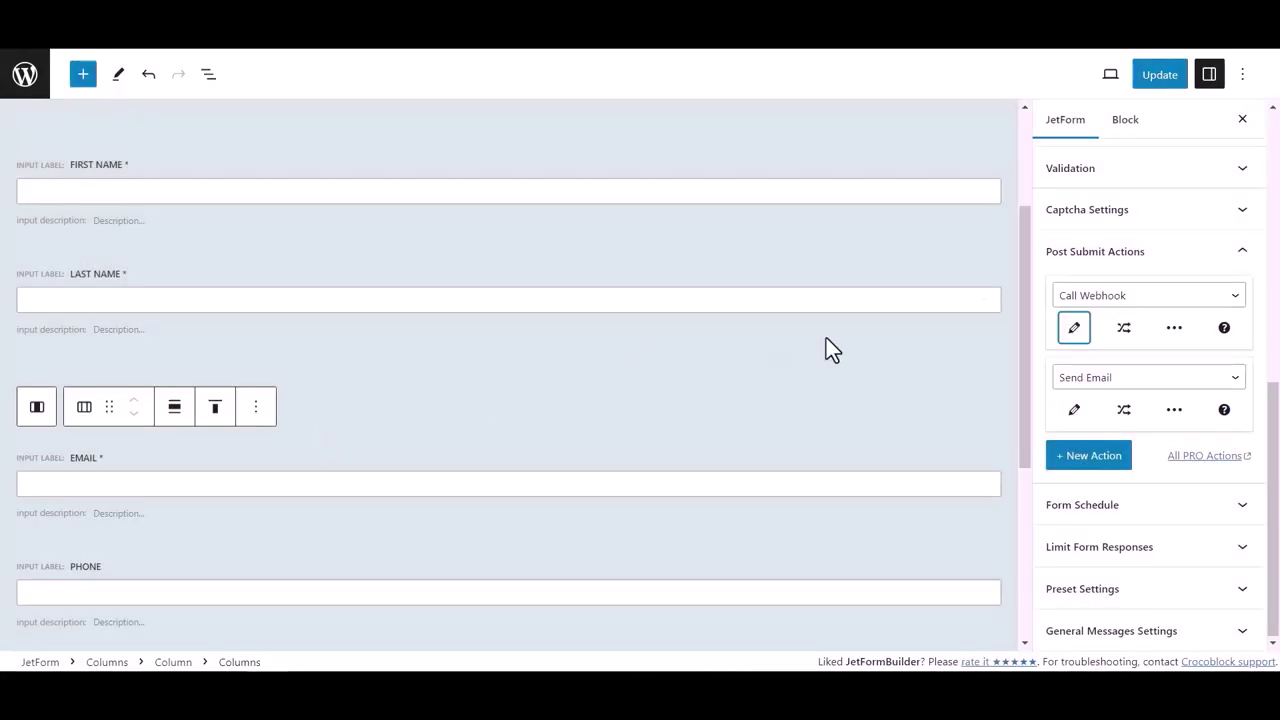
click(1178, 80)
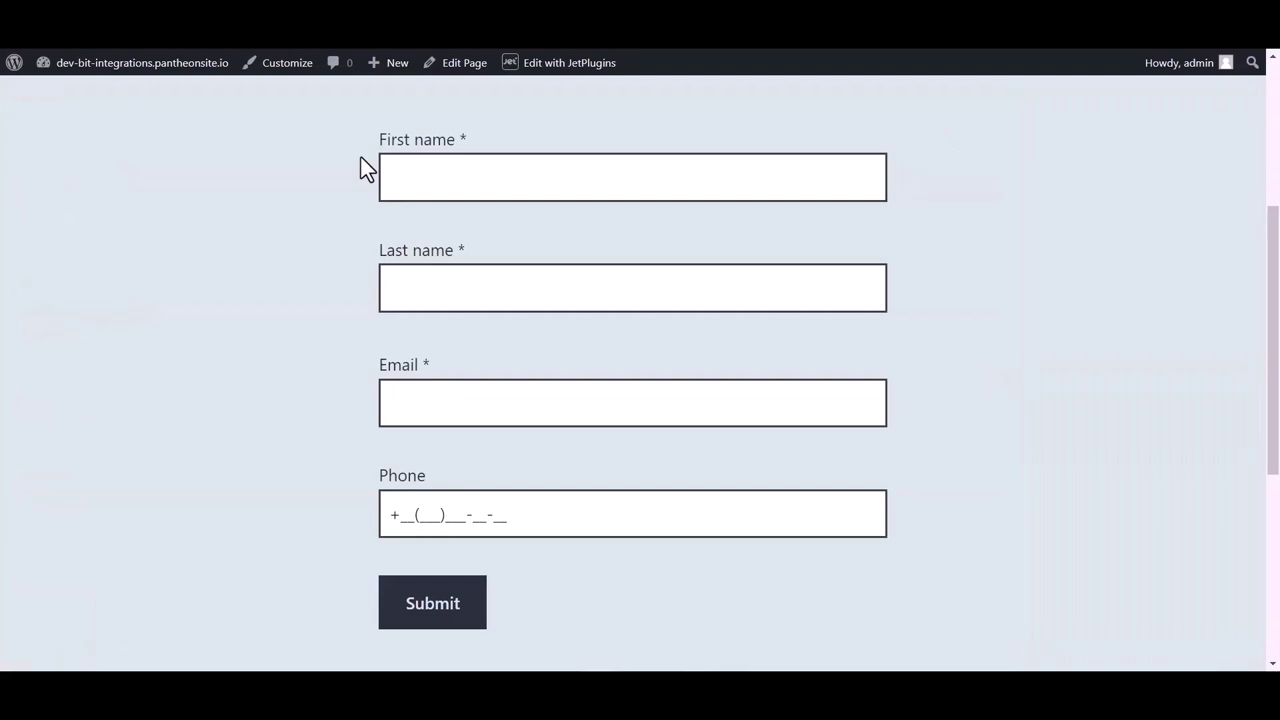
click(443, 171)
text(Bit)
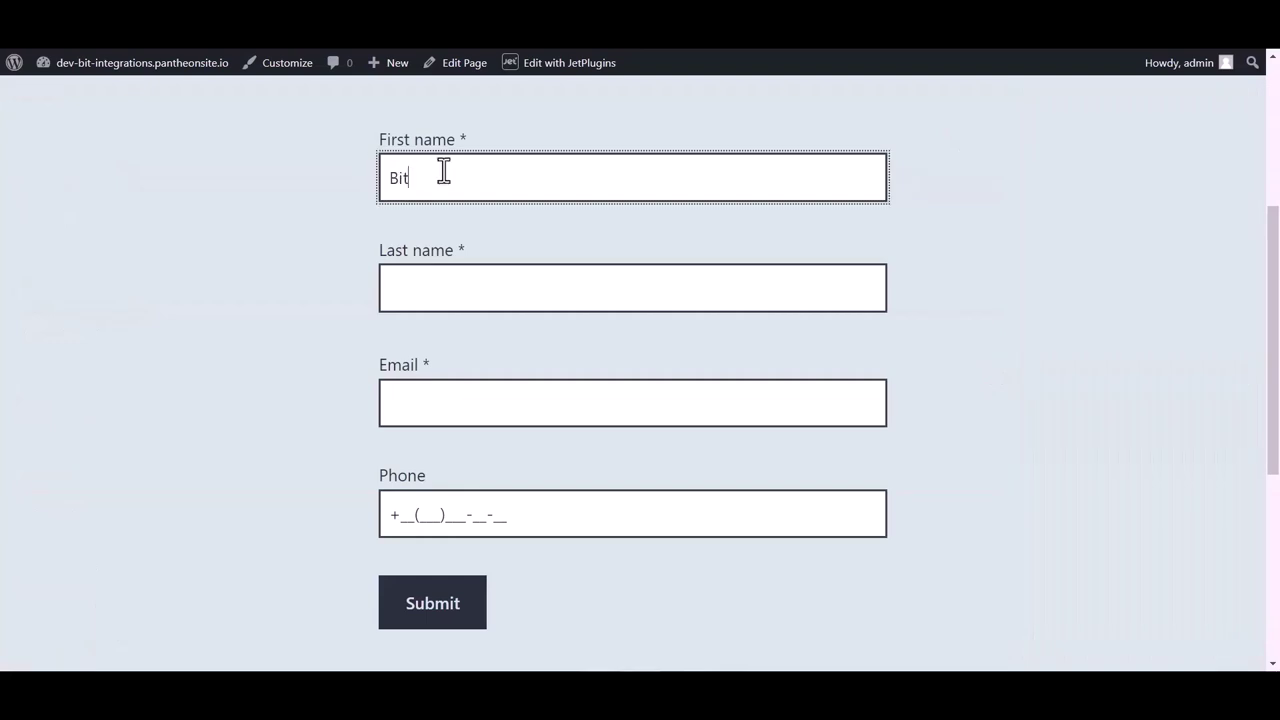
click(433, 290)
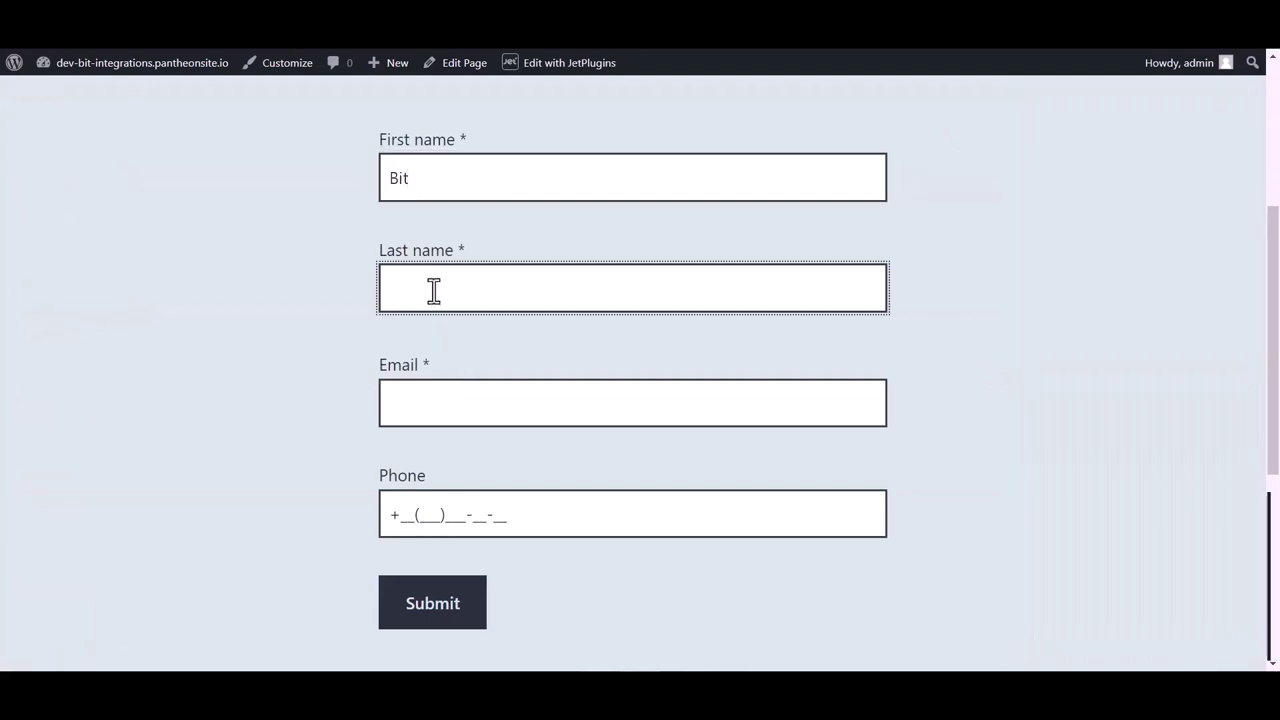
text(Integrations)
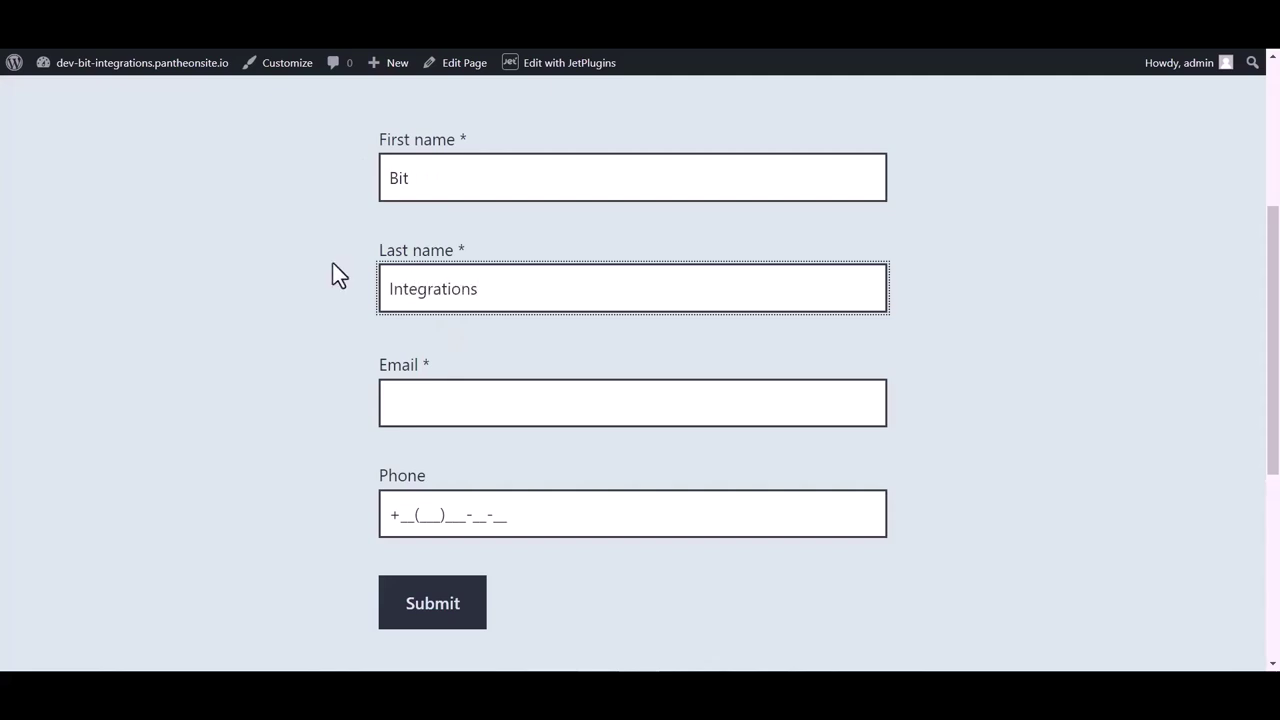
click(420, 411)
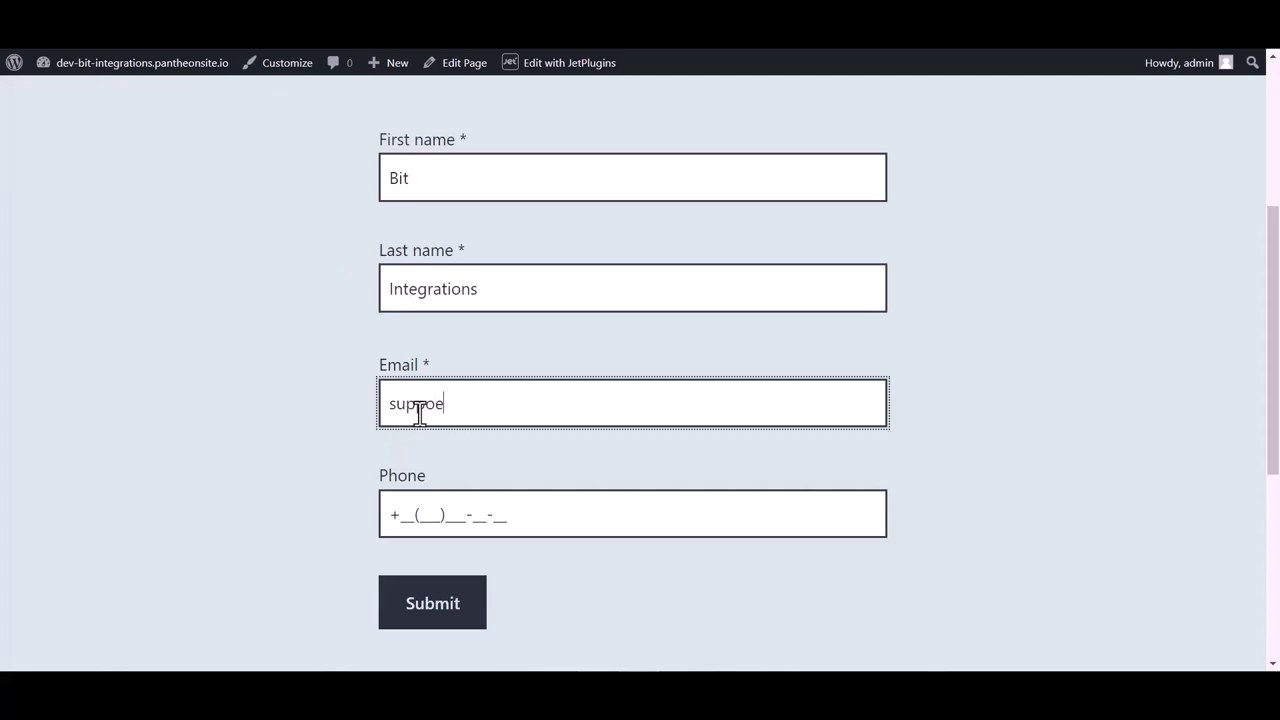
click(434, 508)
text(4(4)
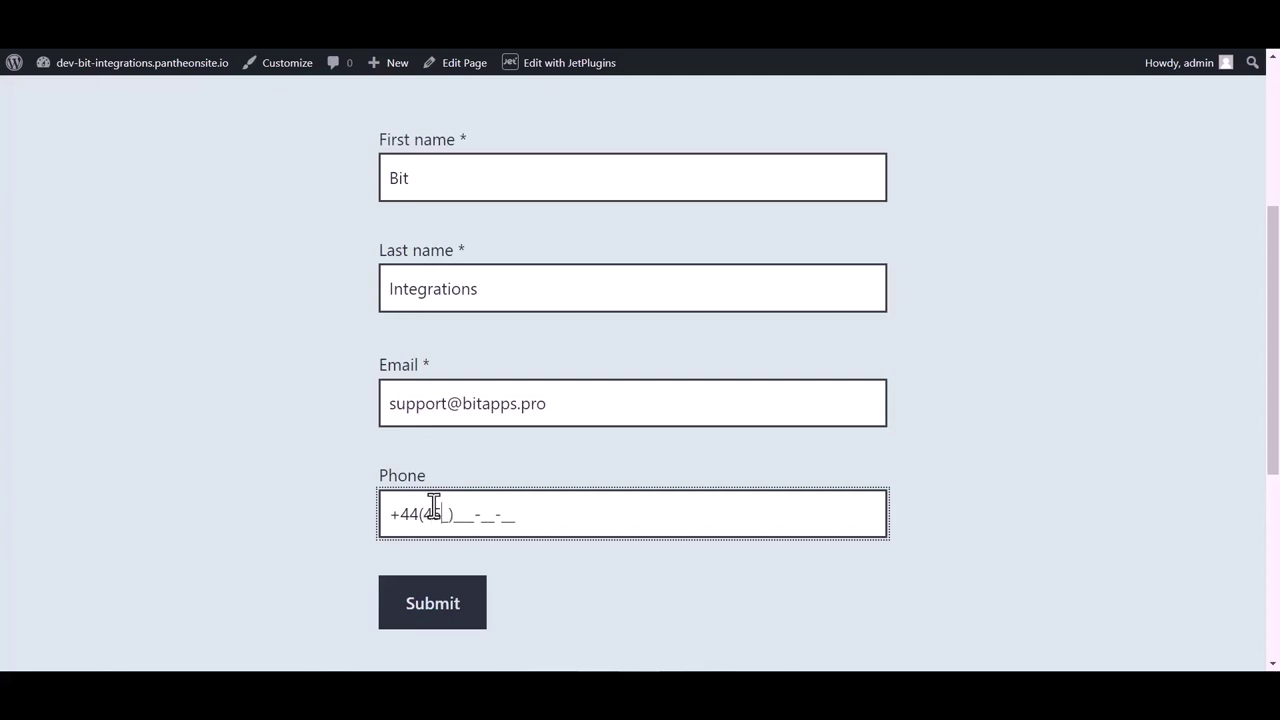
text(55)
click(430, 610)
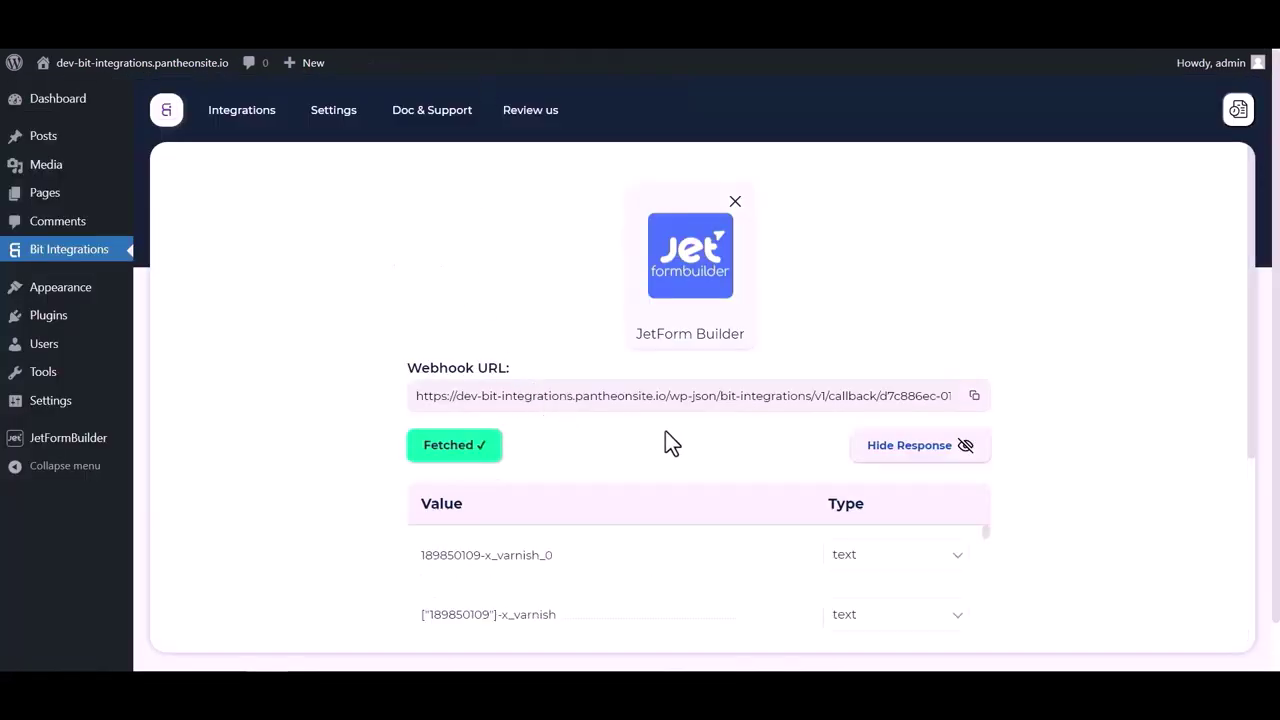
- Scroll through the captured webhook fields, then proceed to Set Action
scroll(665, 440, down, 3)
scroll(734, 440, down, 2)
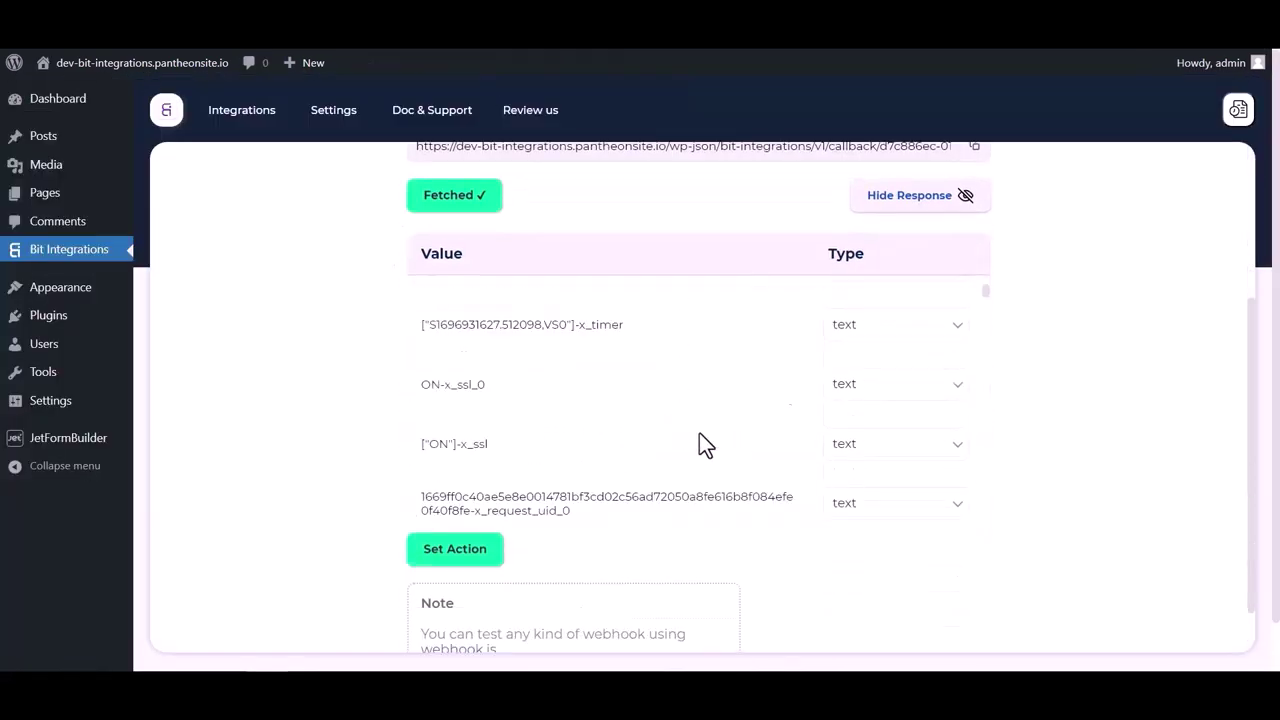
scroll(703, 440, down, 2)
scroll(829, 430, down, 3)
scroll(829, 430, down, 3)
scroll(829, 430, down, 3)
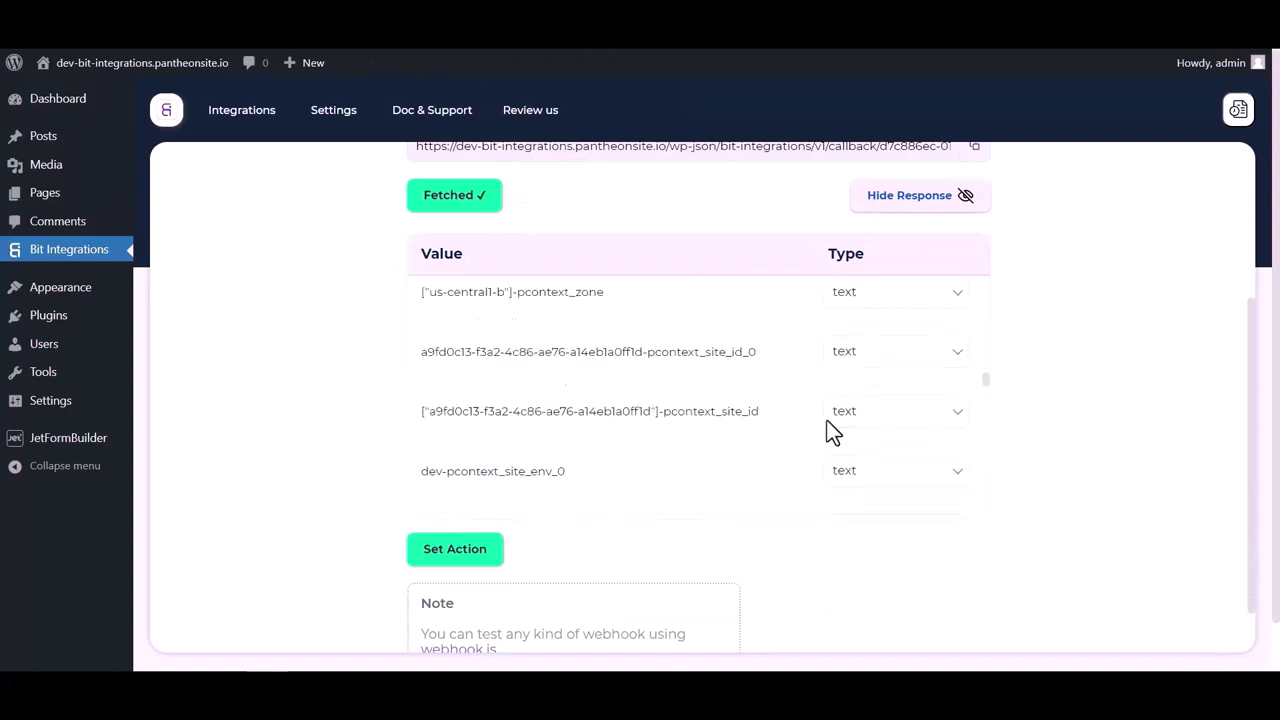
scroll(829, 430, down, 3)
scroll(800, 415, down, 3)
scroll(800, 415, down, 3)
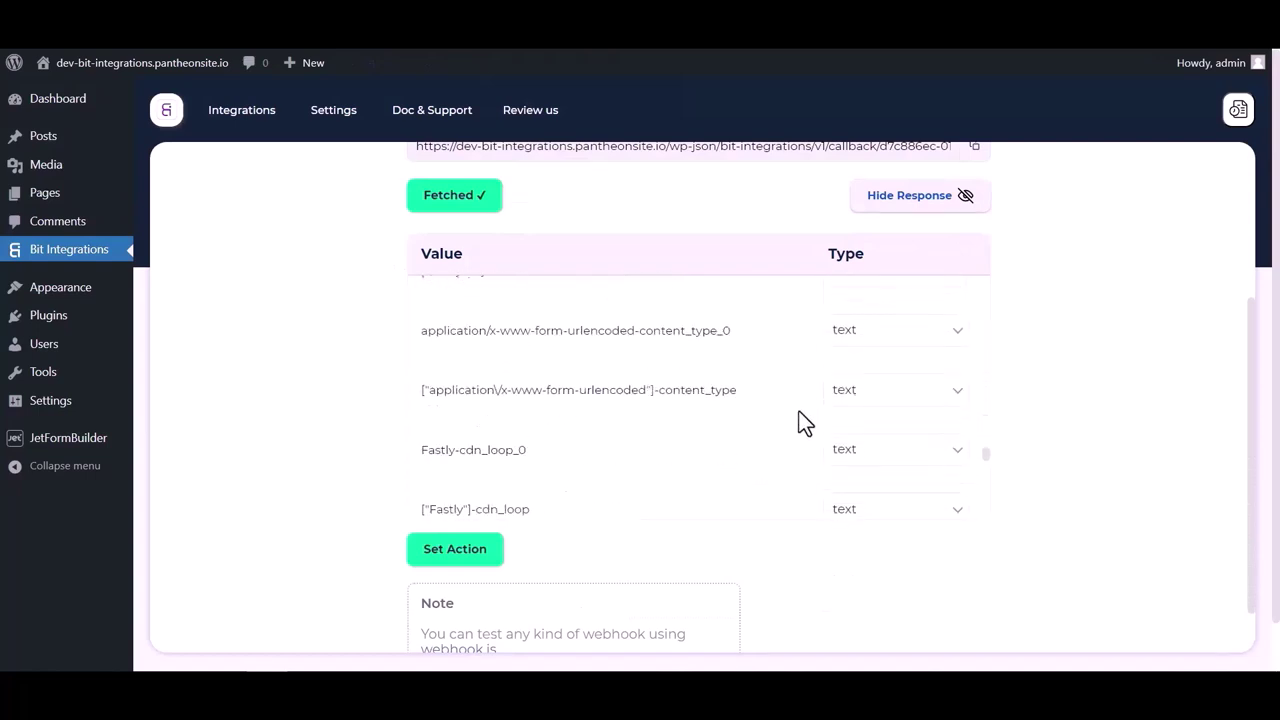
scroll(800, 415, down, 3)
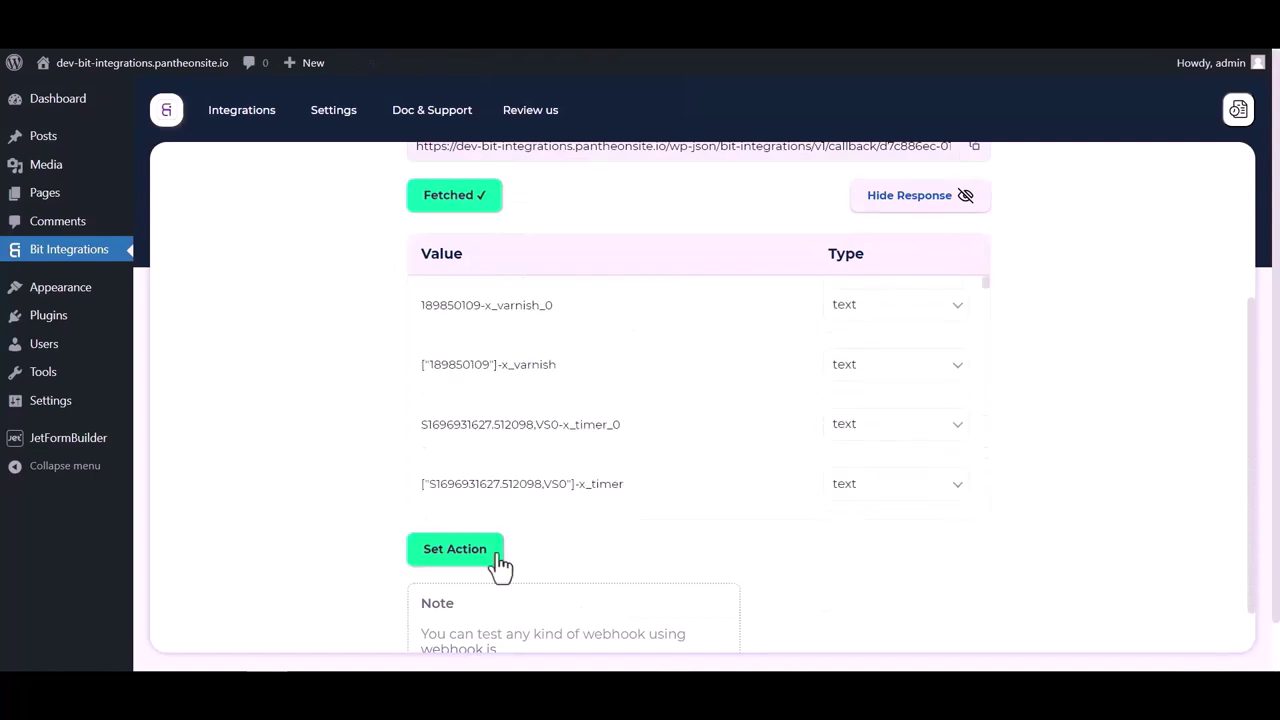
click(497, 556)
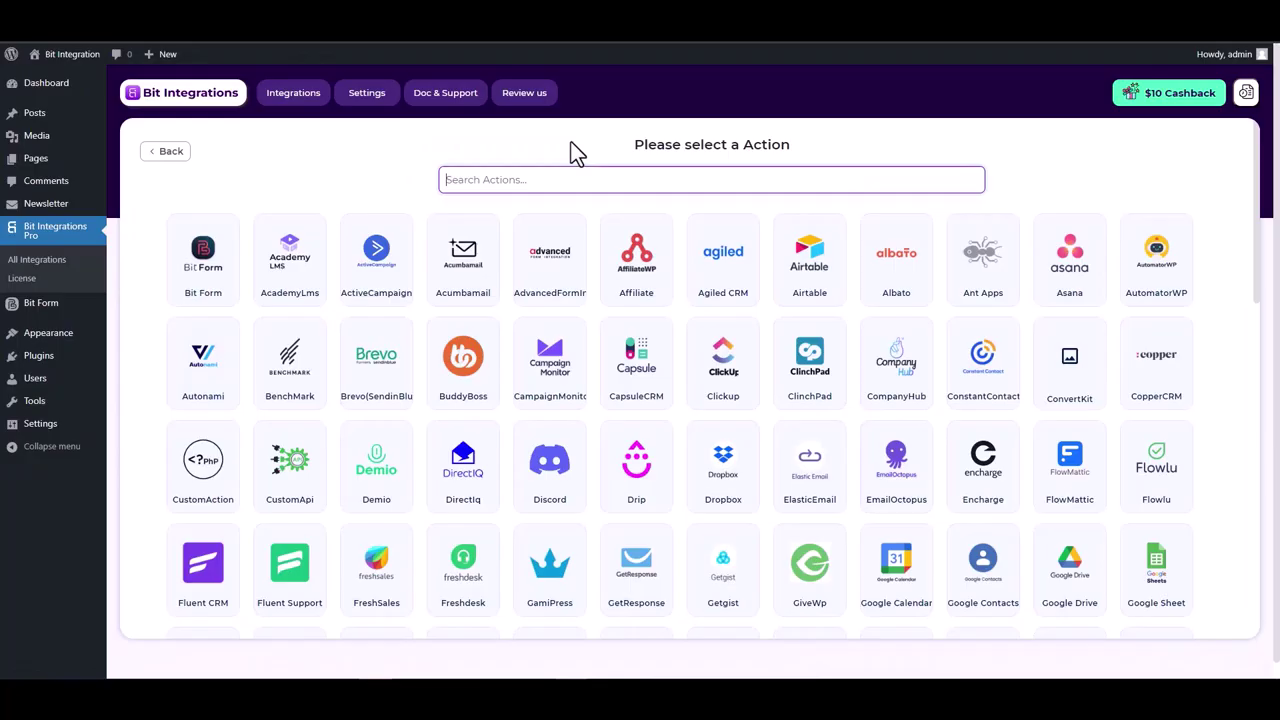
- Search 'mail', pick Mailster as the action app and connect to it
text(ma)
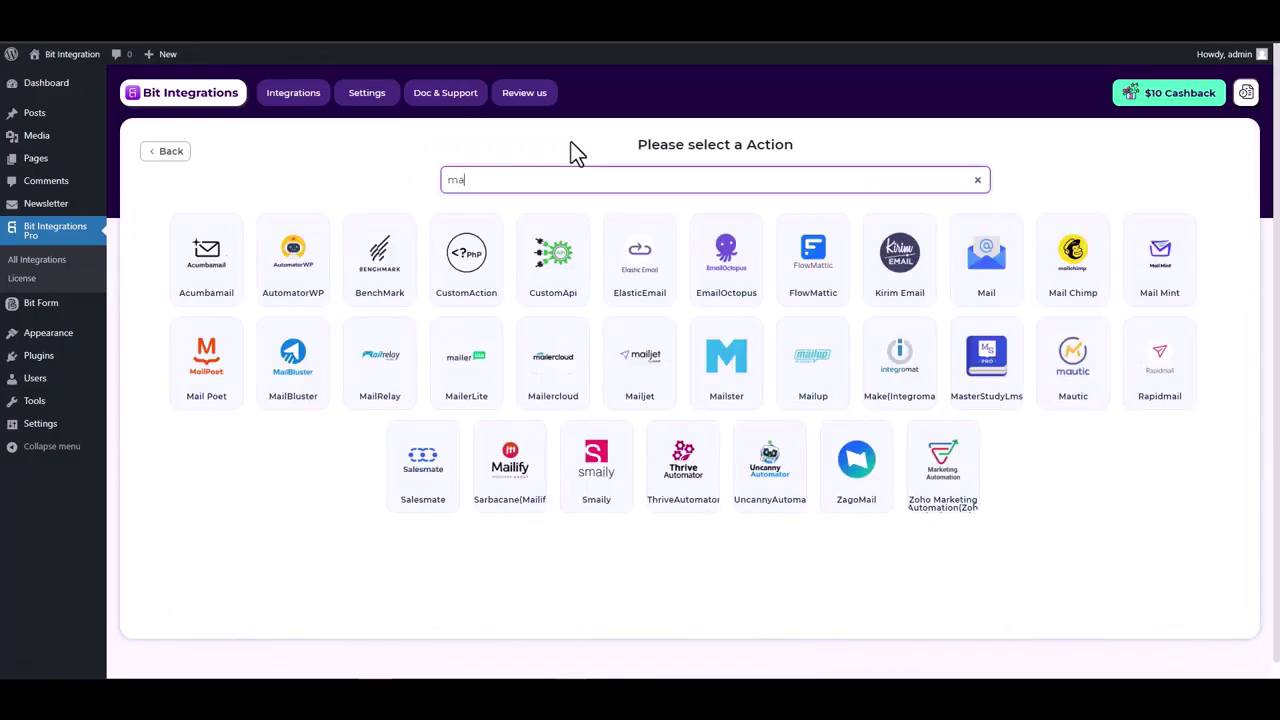
text(il)
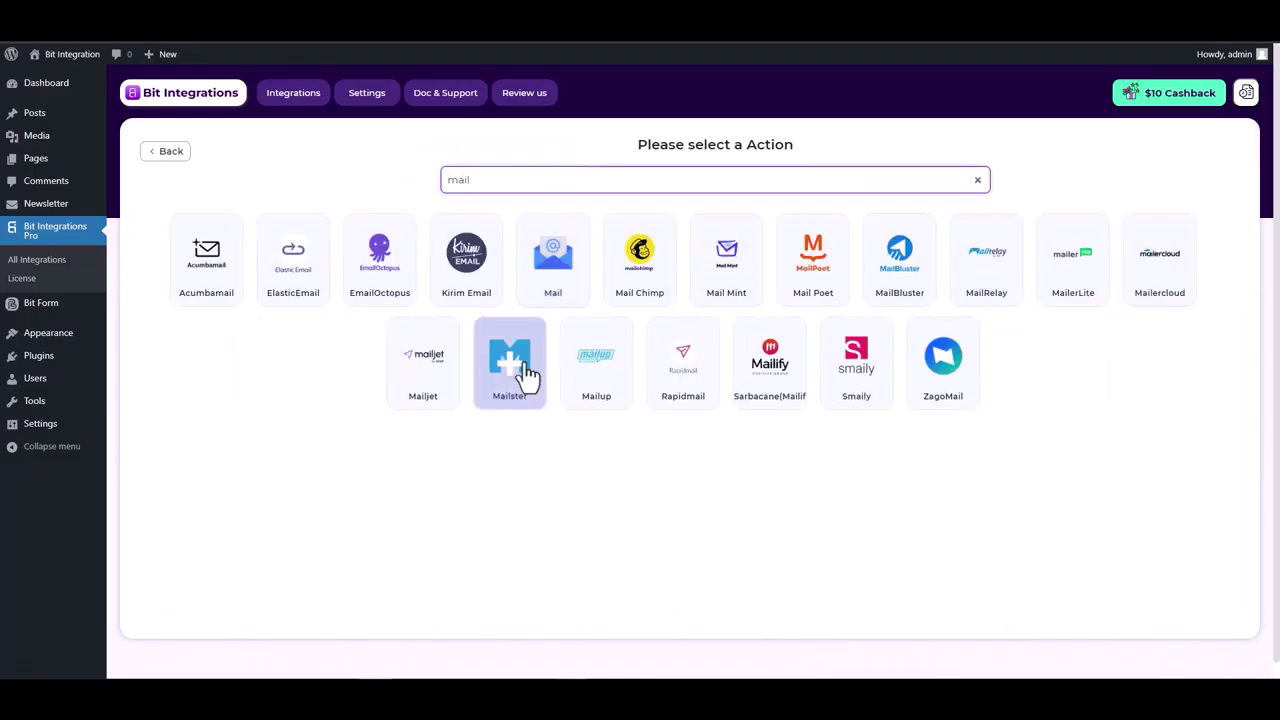
click(510, 405)
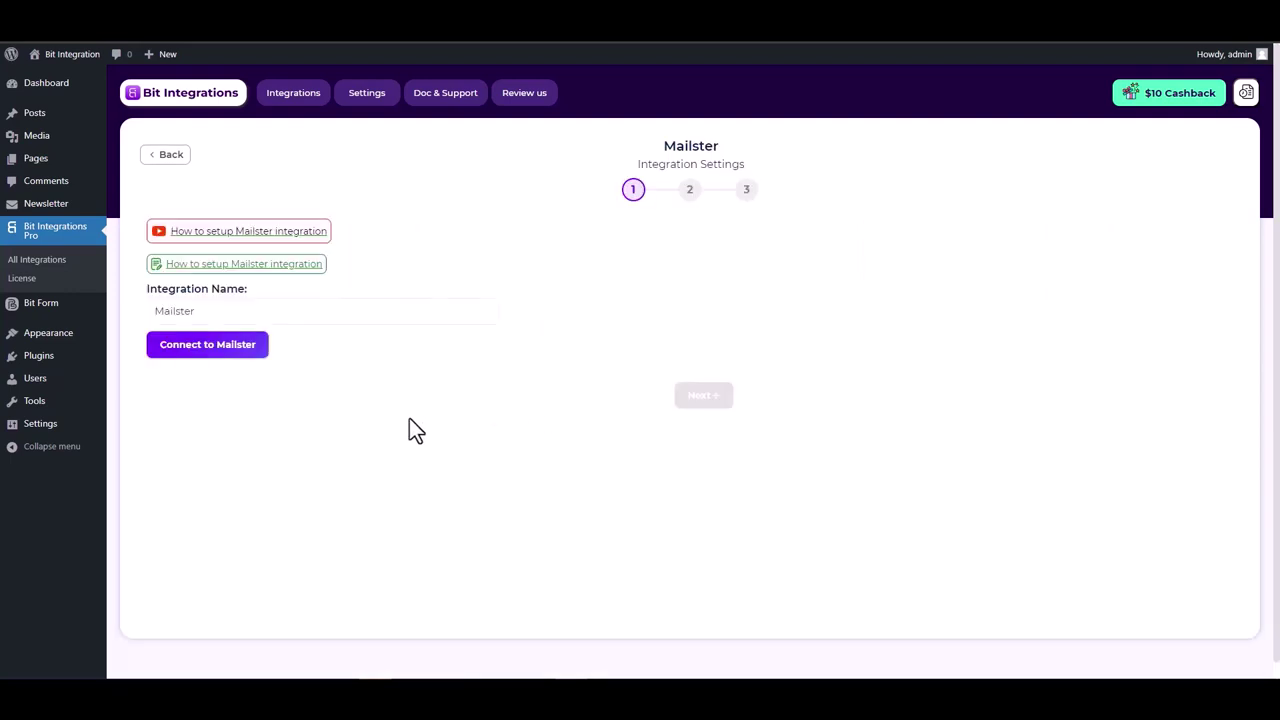
click(203, 356)
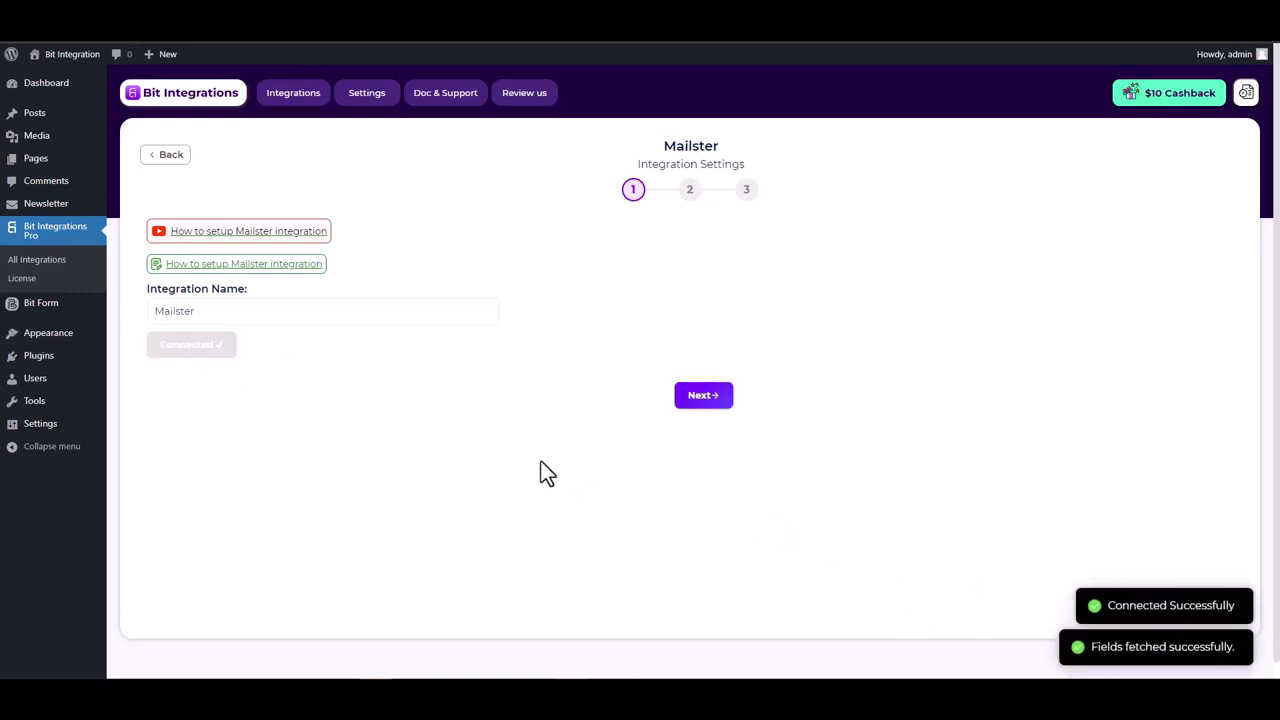
- Map the form's Email and First Name fields to Mailster Email and First Name
click(691, 404)
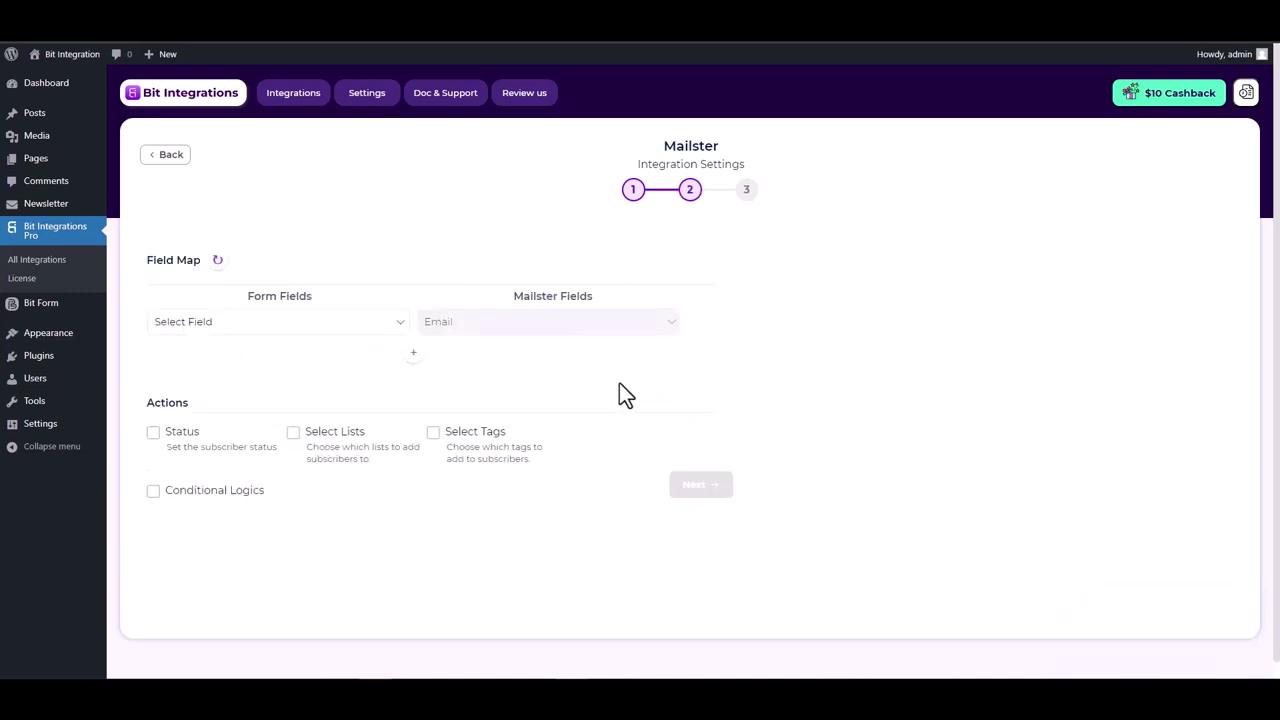
click(374, 324)
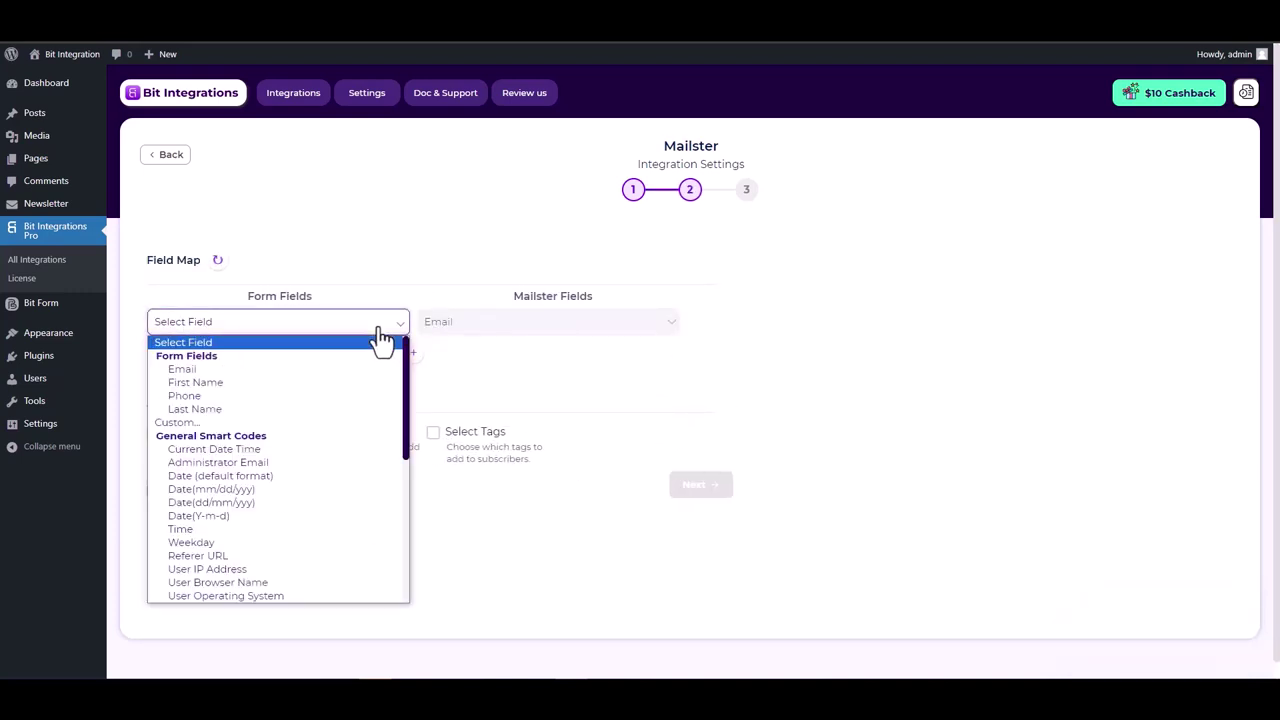
click(250, 375)
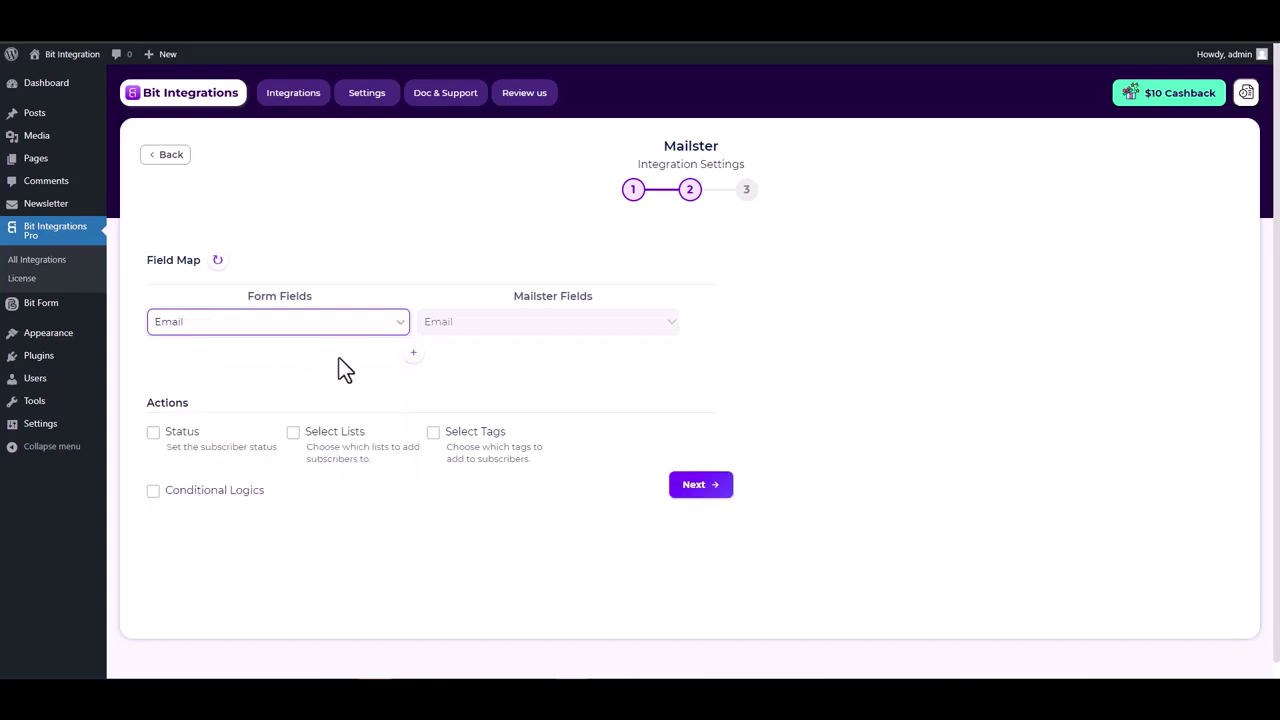
click(415, 357)
click(458, 362)
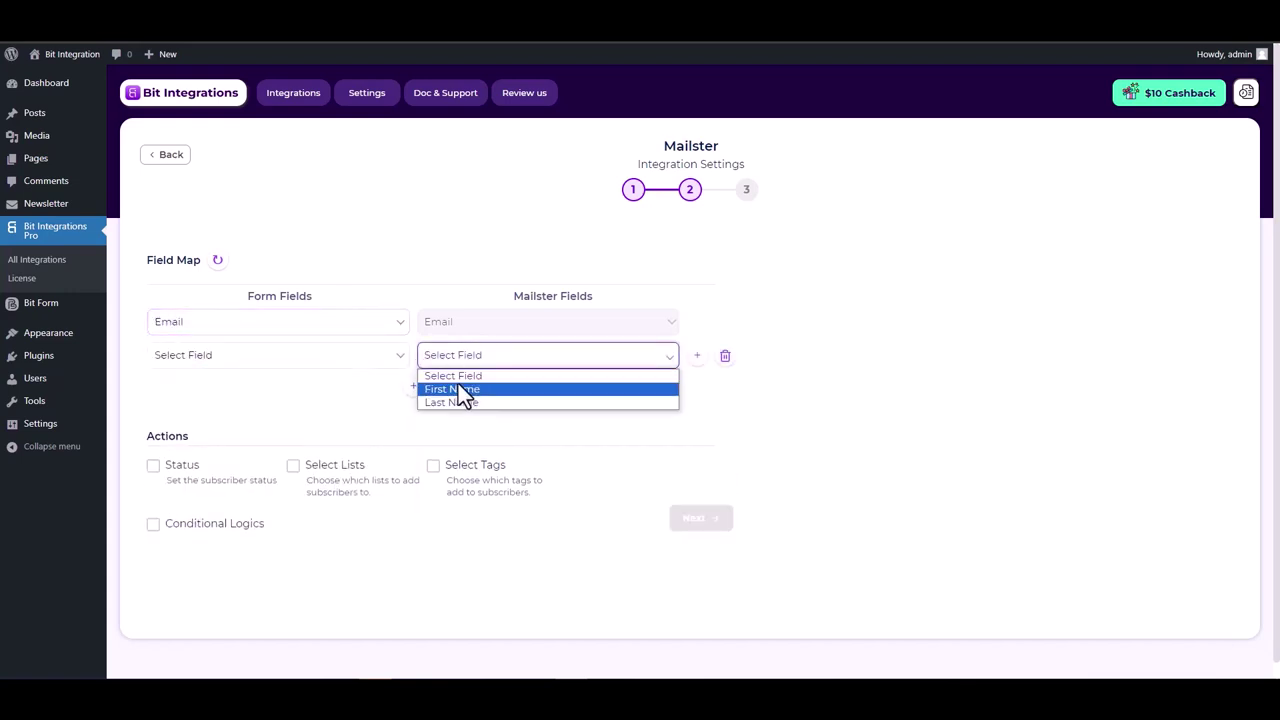
click(458, 384)
click(370, 356)
click(252, 423)
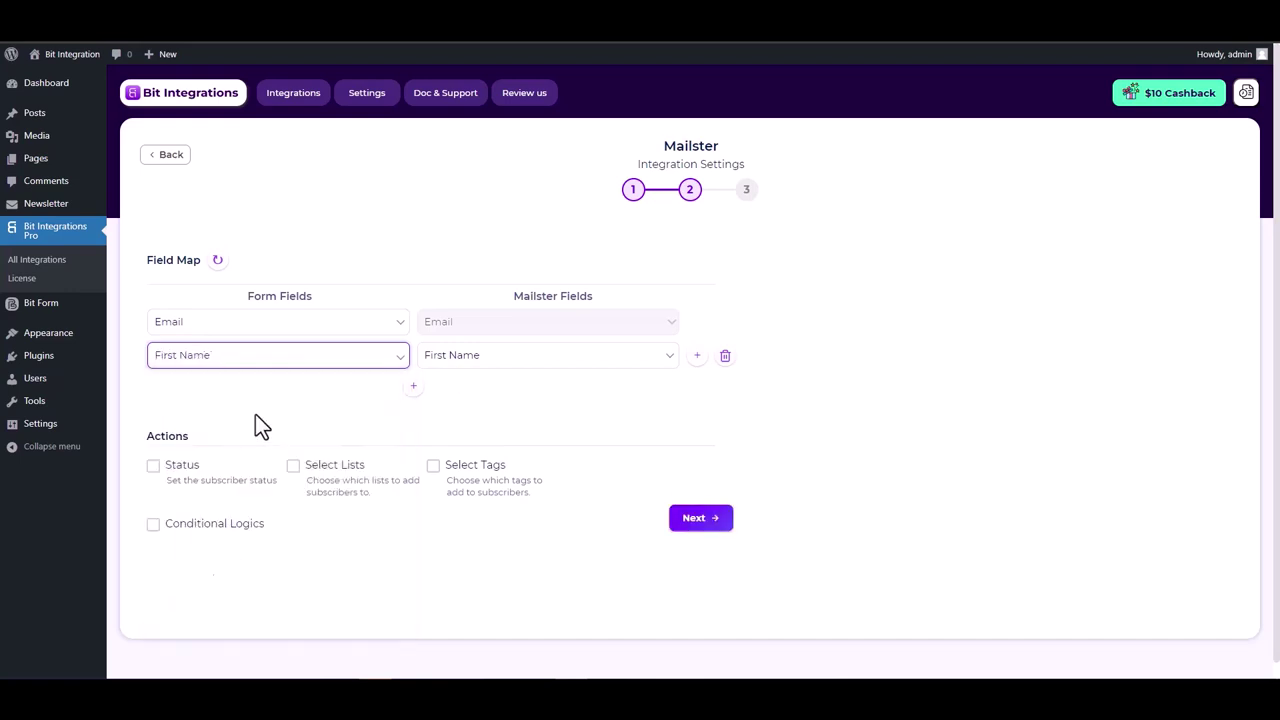
- Add a third row mapping the form's Last Name to Mailster Last Name
click(413, 387)
click(450, 390)
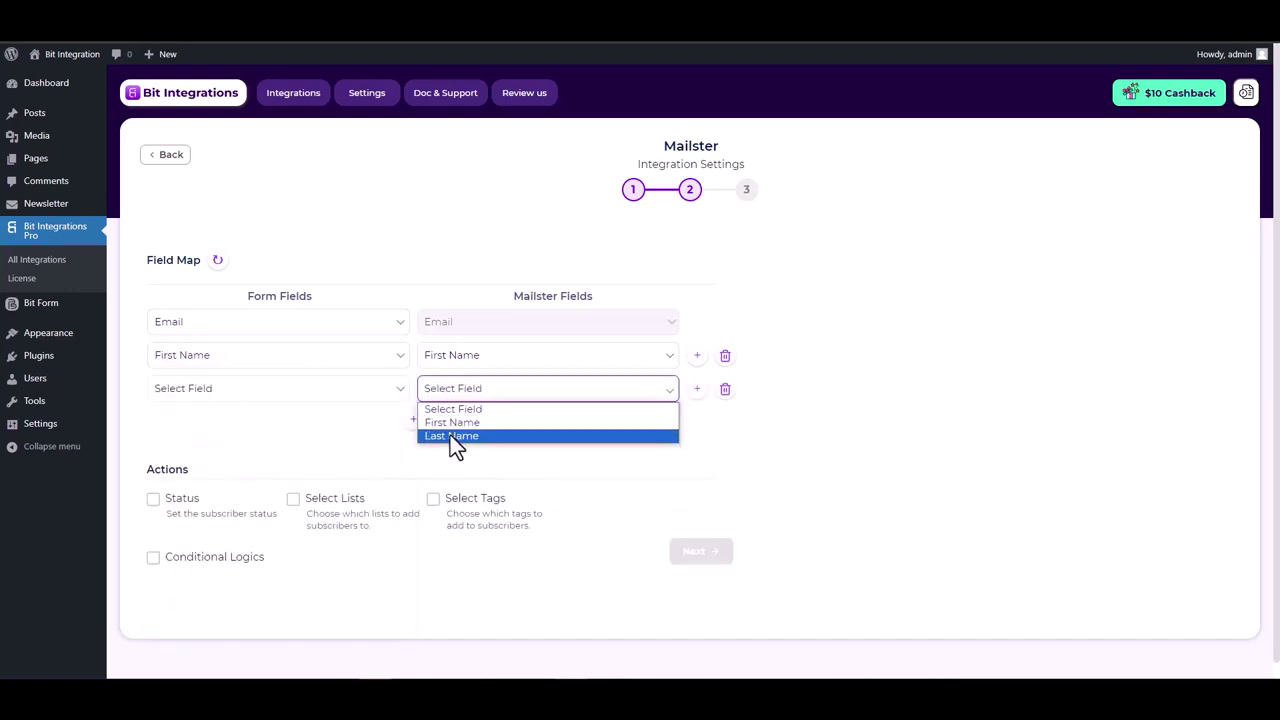
click(450, 435)
click(380, 392)
click(195, 479)
scroll(409, 437, down, 1)
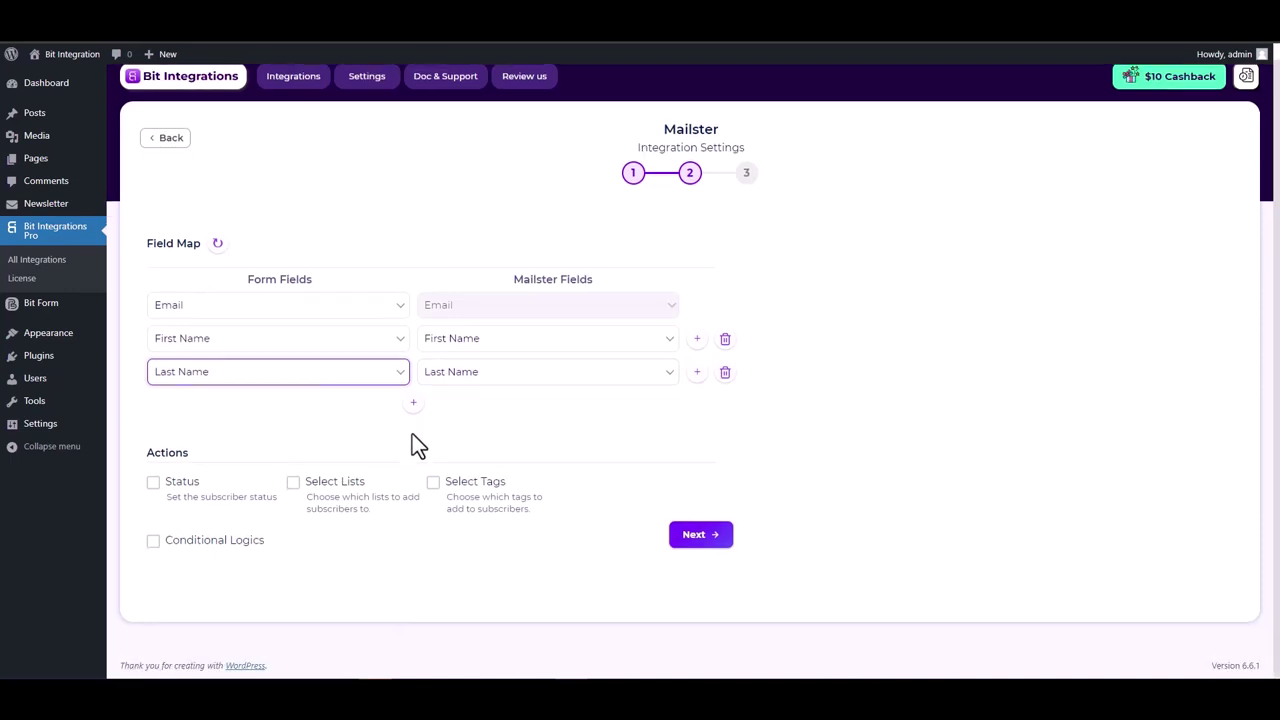
- Enable Status and set new subscribers to Subscribed
click(153, 482)
click(551, 369)
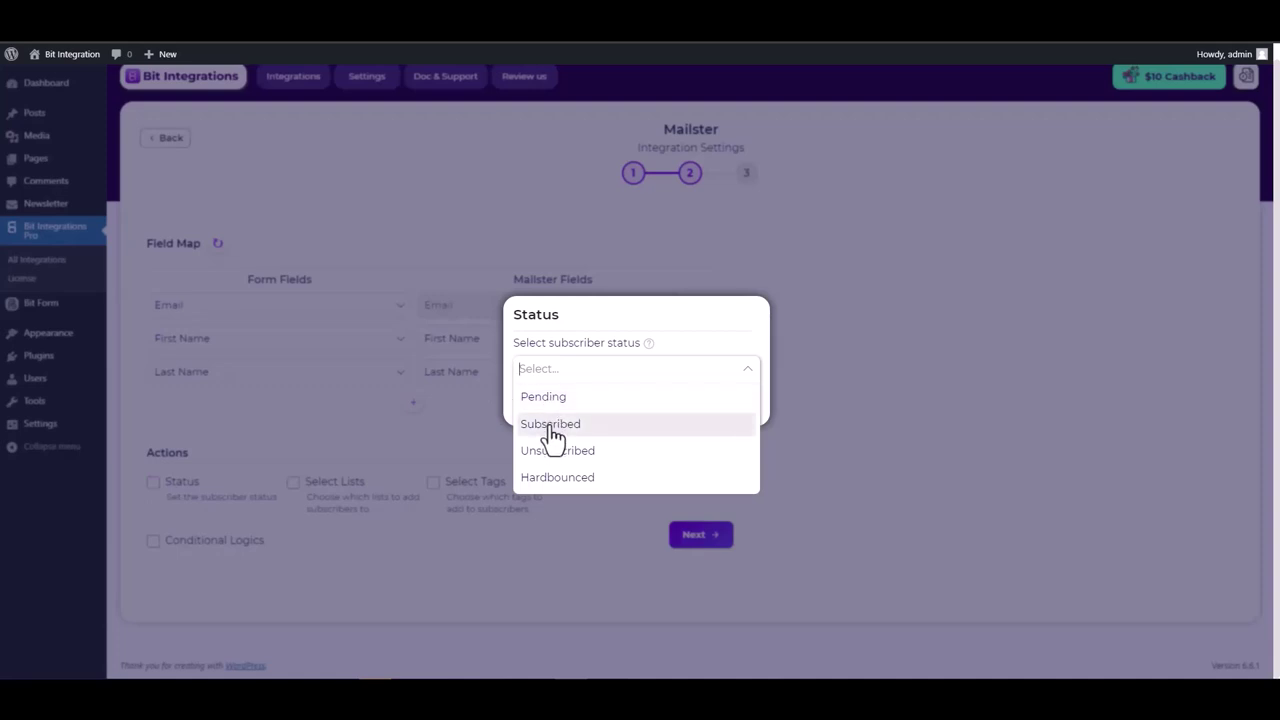
click(552, 428)
click(686, 410)
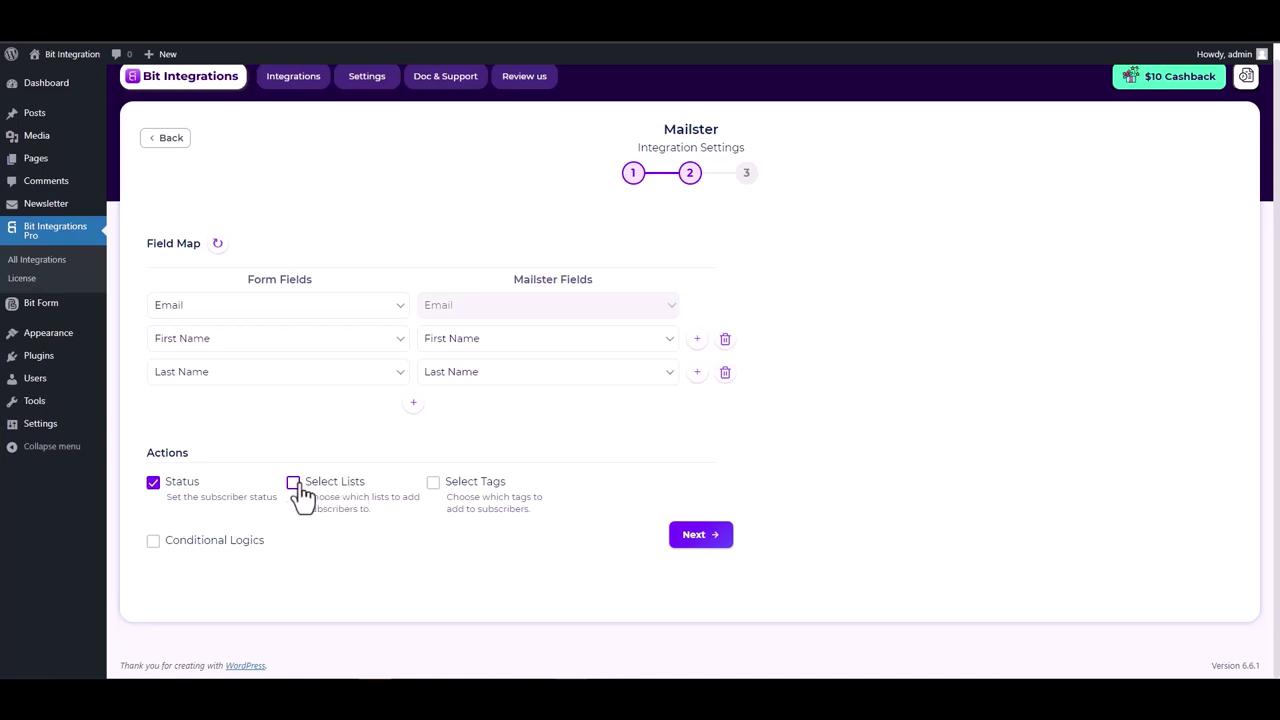
- Enable Select Lists and add subscribers to Default List
click(294, 484)
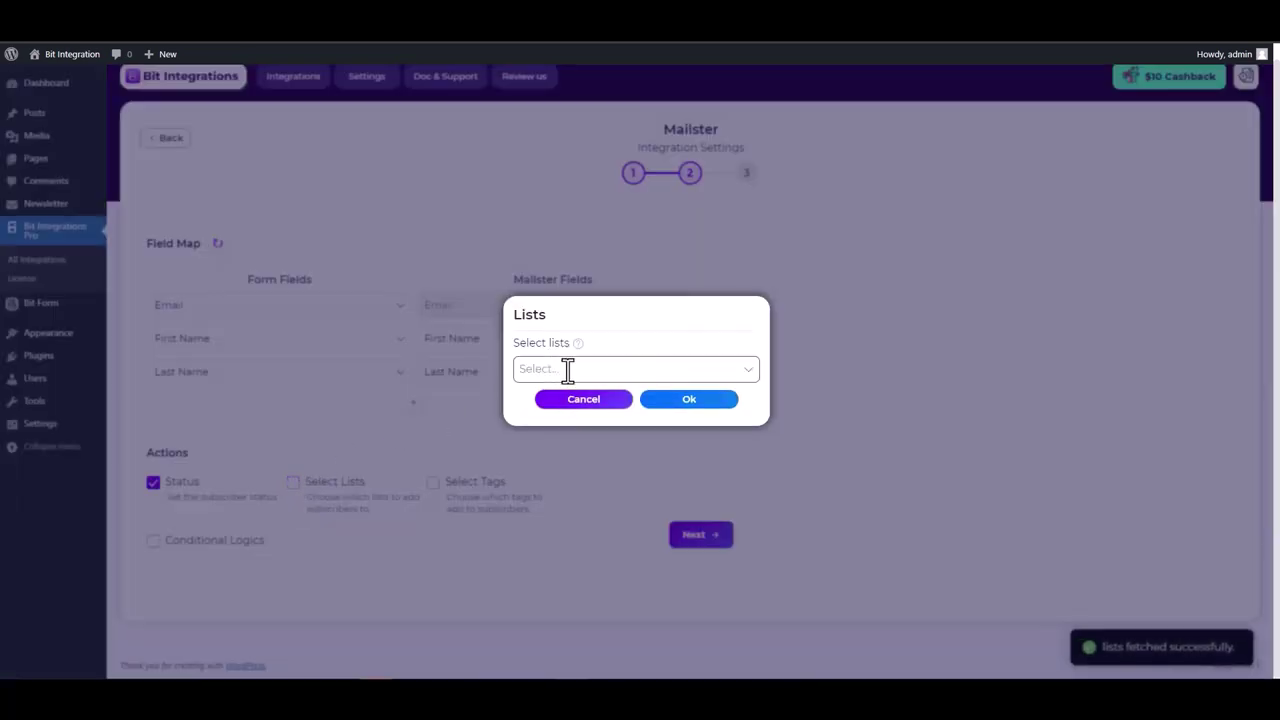
click(562, 369)
click(556, 400)
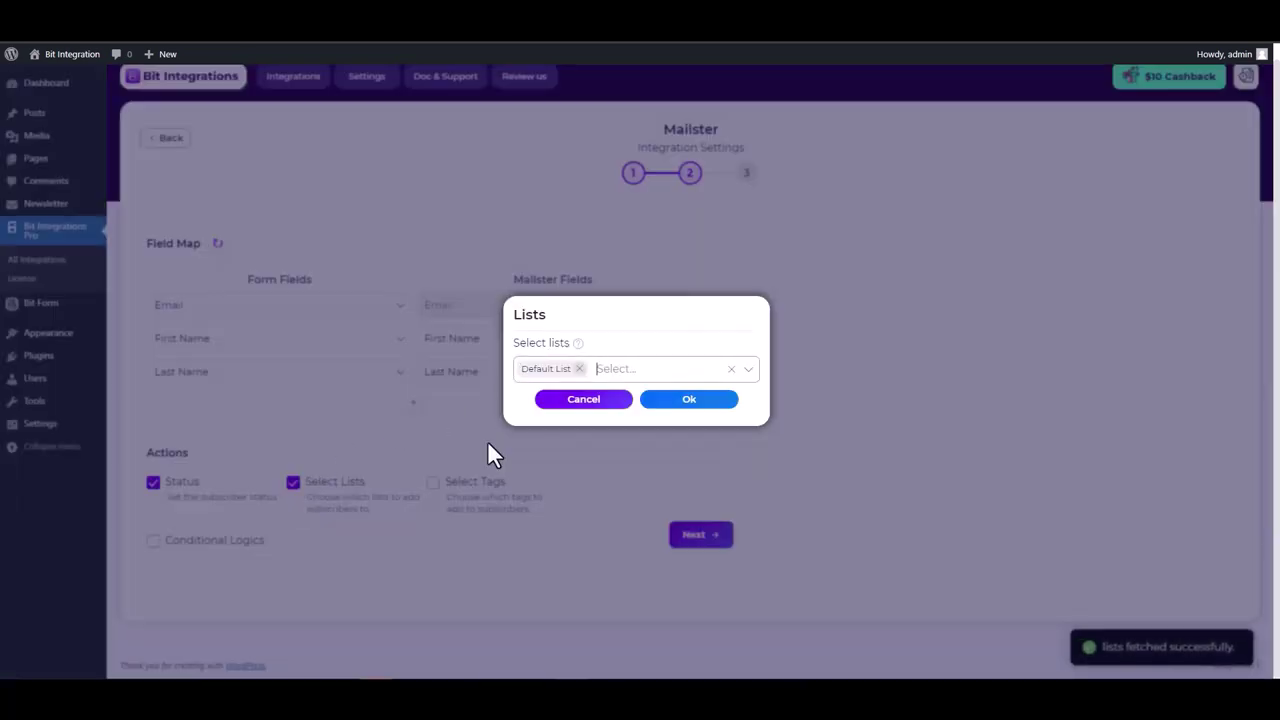
click(418, 453)
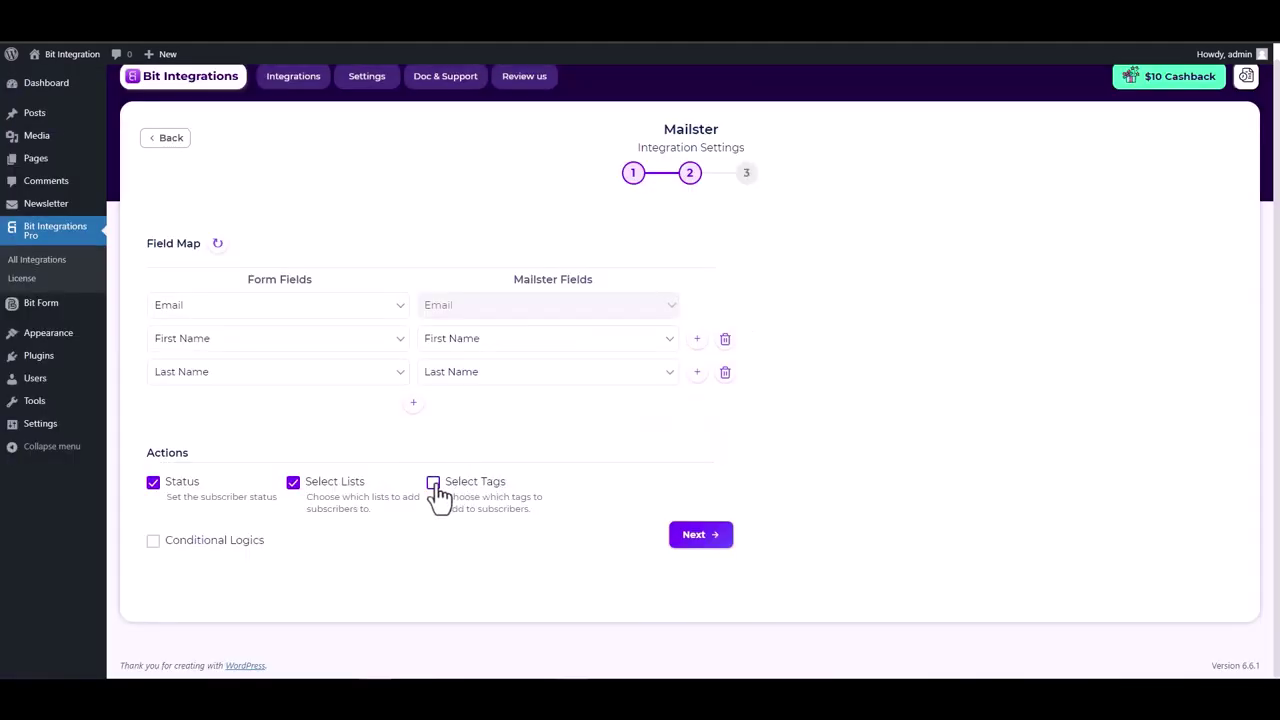
- Enable Select Tags and apply the test tag
click(434, 484)
click(565, 371)
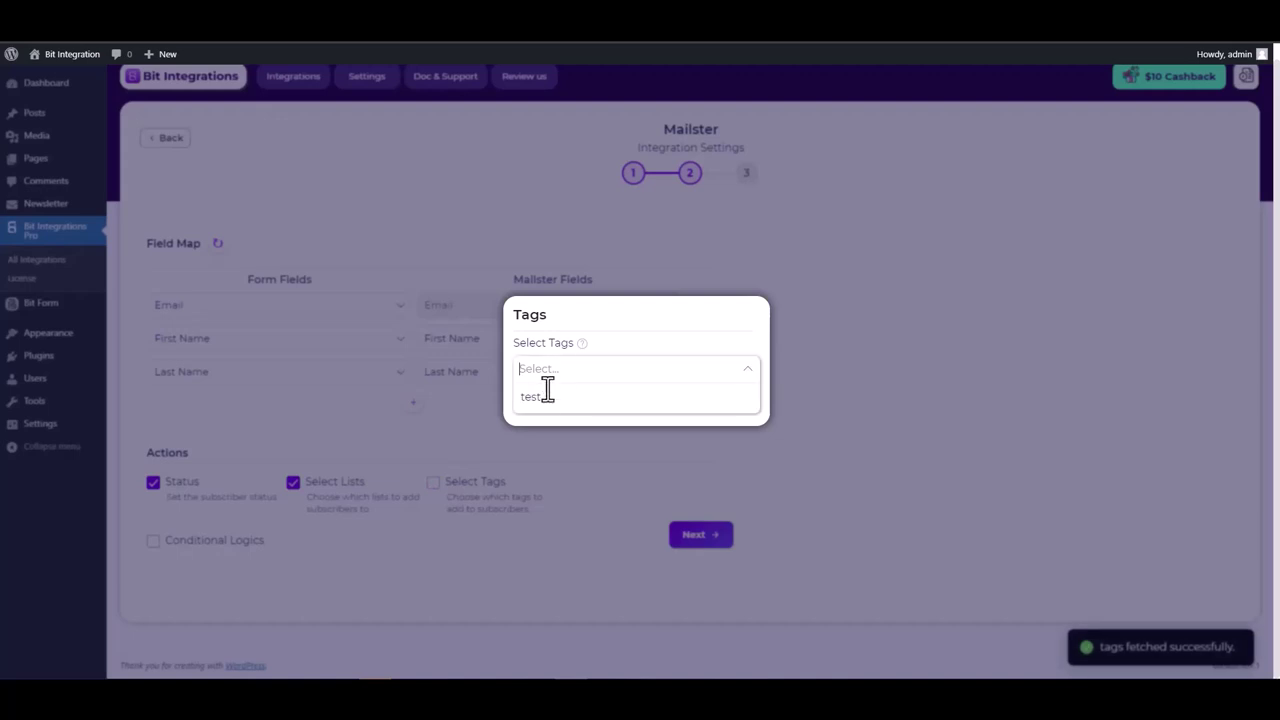
click(534, 400)
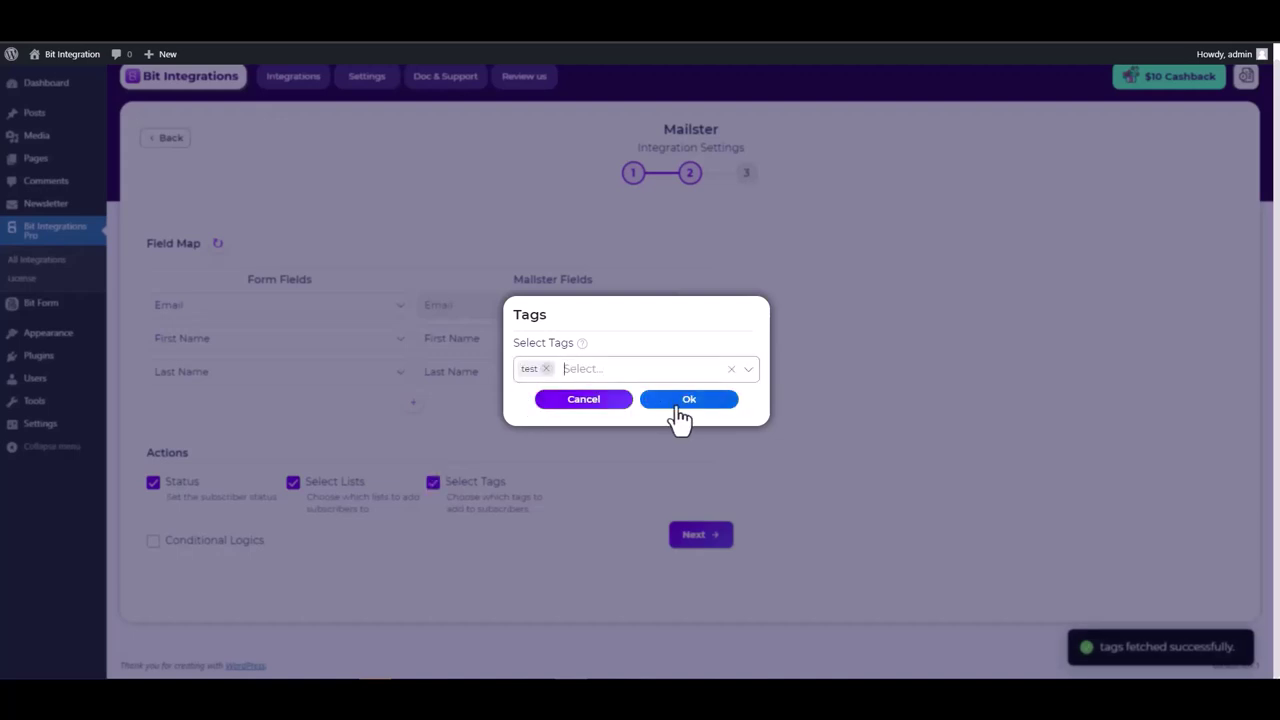
click(678, 405)
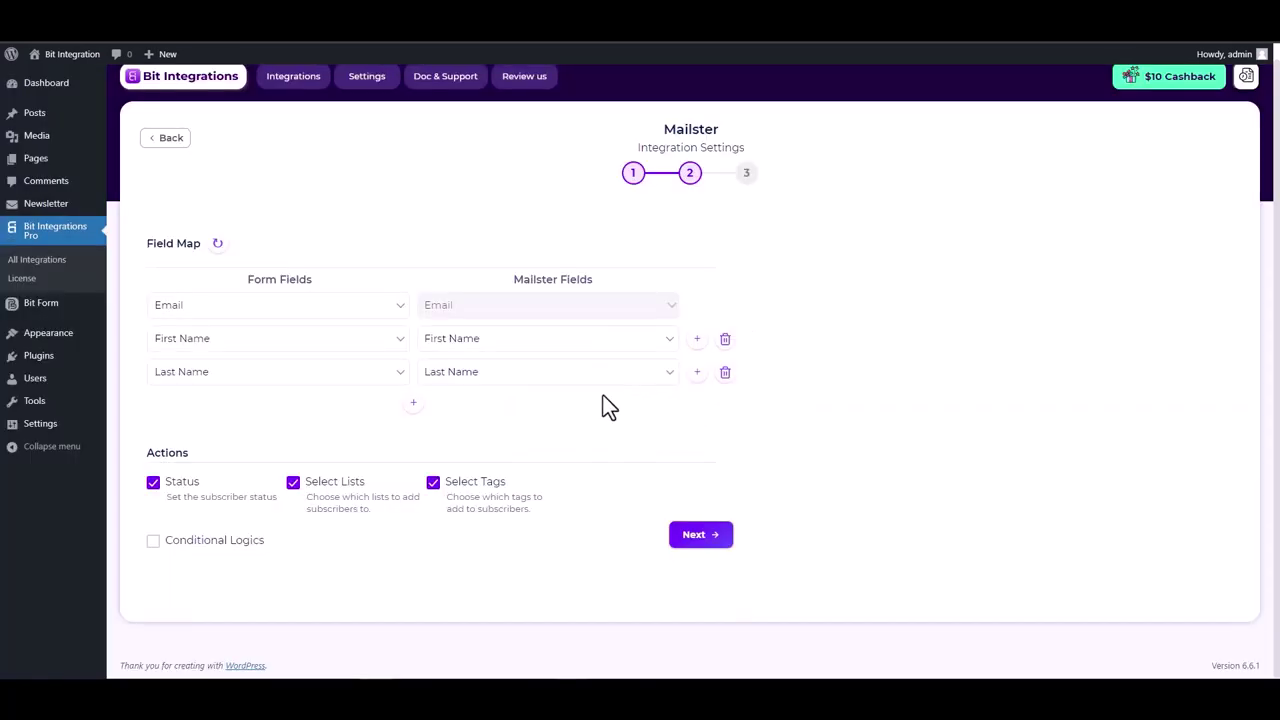
- Leave conditional logic off, then finish and save the Mailster integration
click(178, 540)
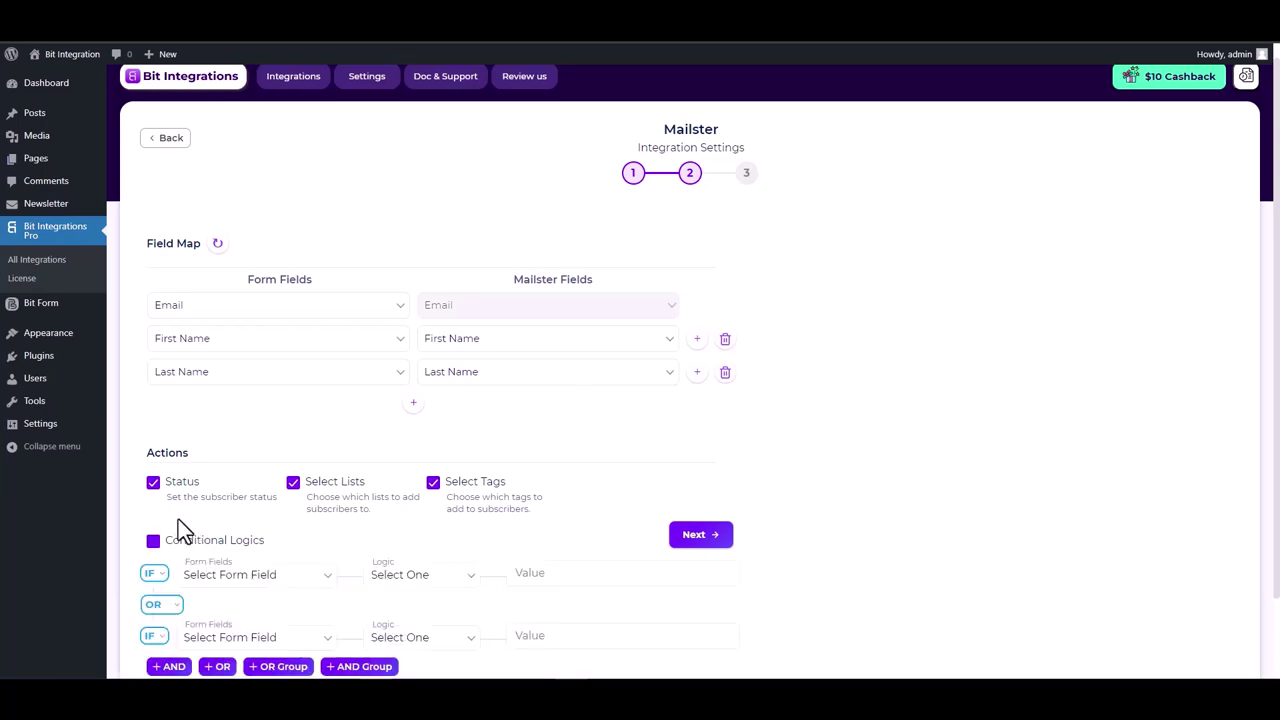
scroll(471, 366, down, 2)
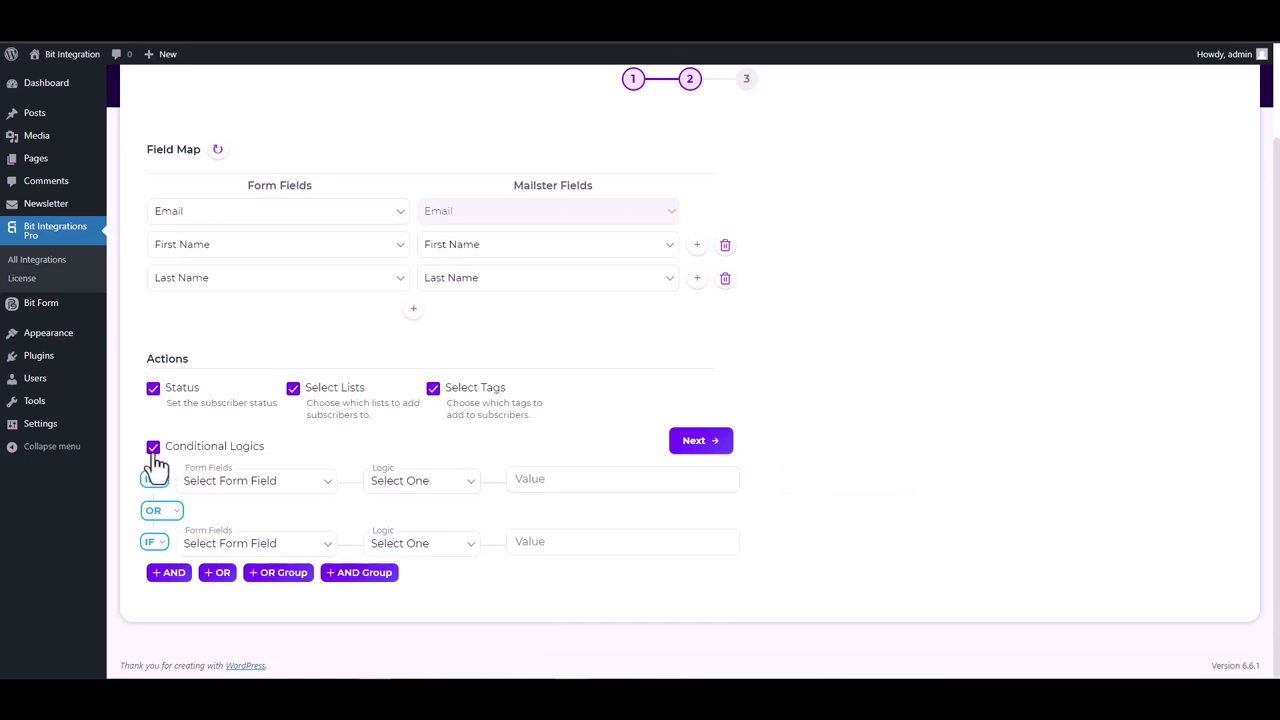
click(153, 448)
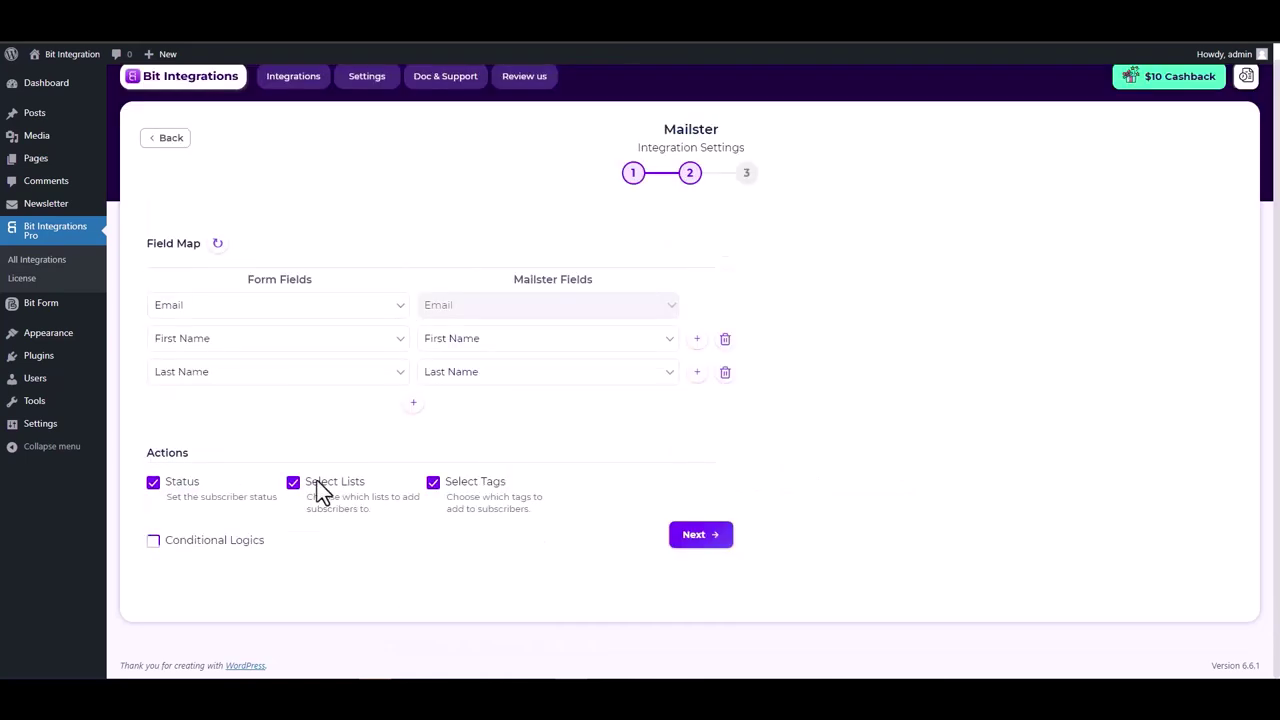
click(687, 547)
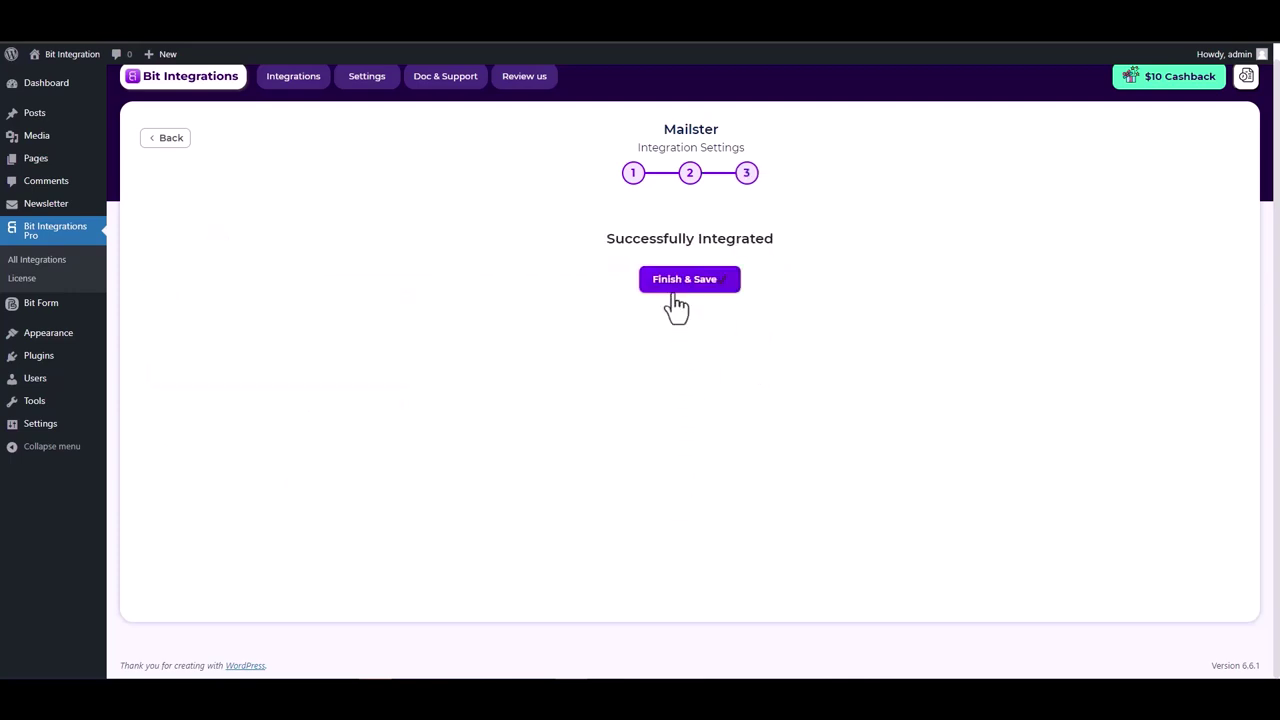
click(675, 296)
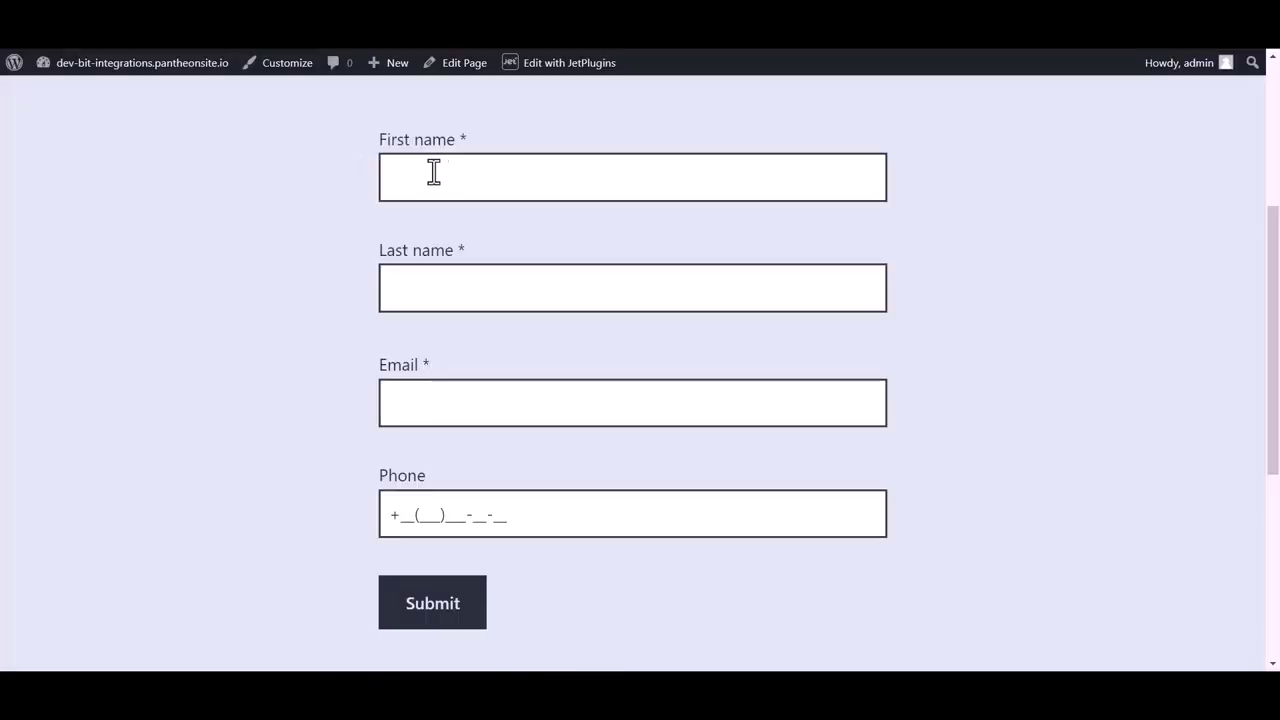
click(443, 172)
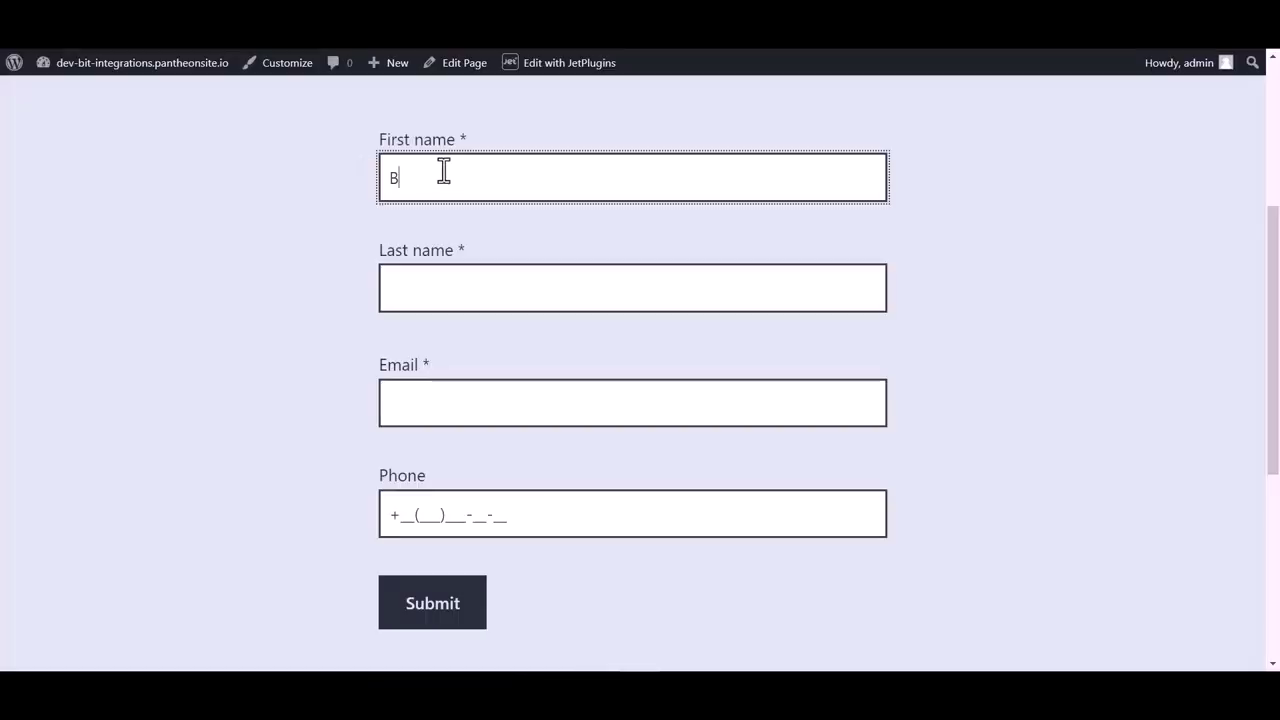
- Submit a second entry with last name Integrations, a bitapps email and a phone number
click(432, 289)
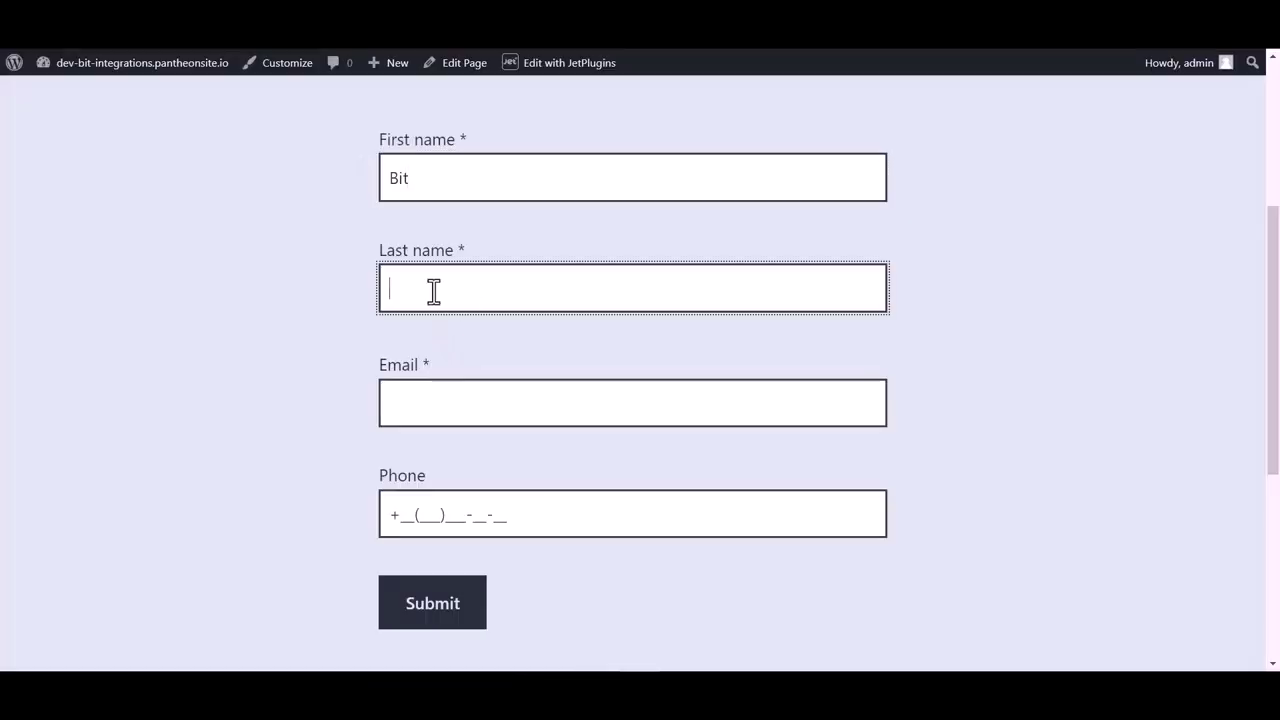
text(Integrations)
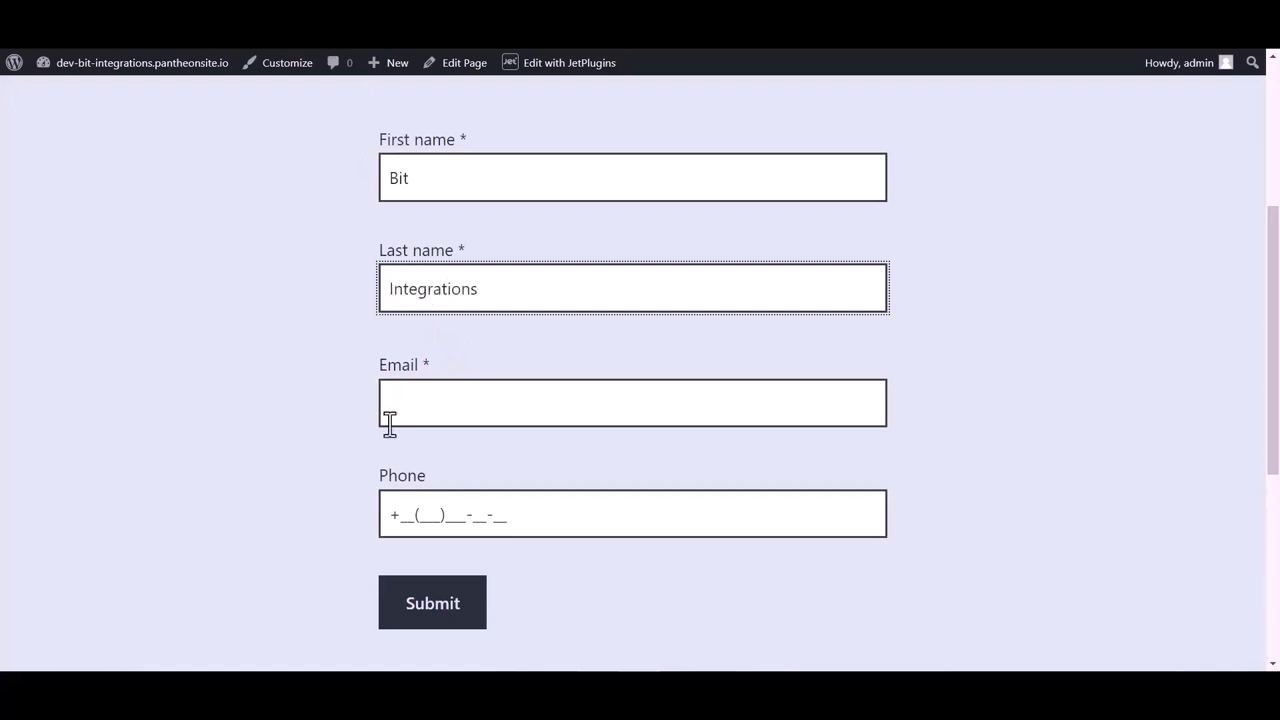
click(420, 412)
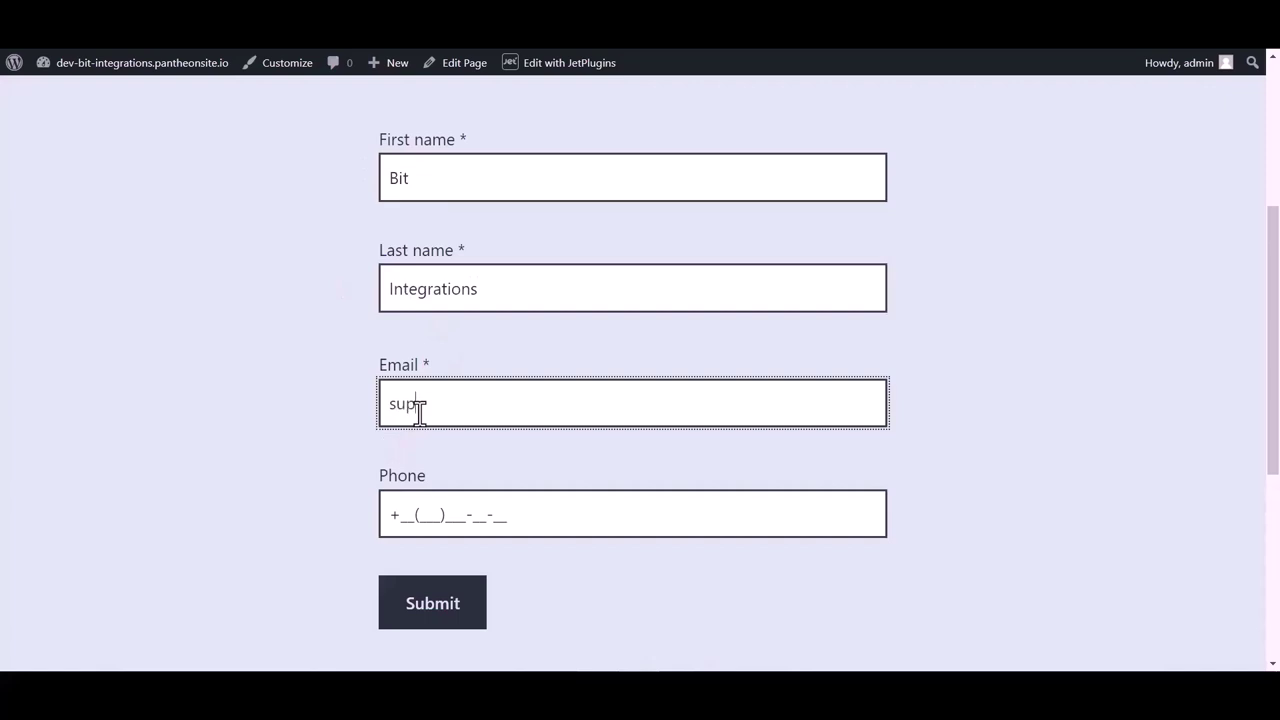
click(433, 508)
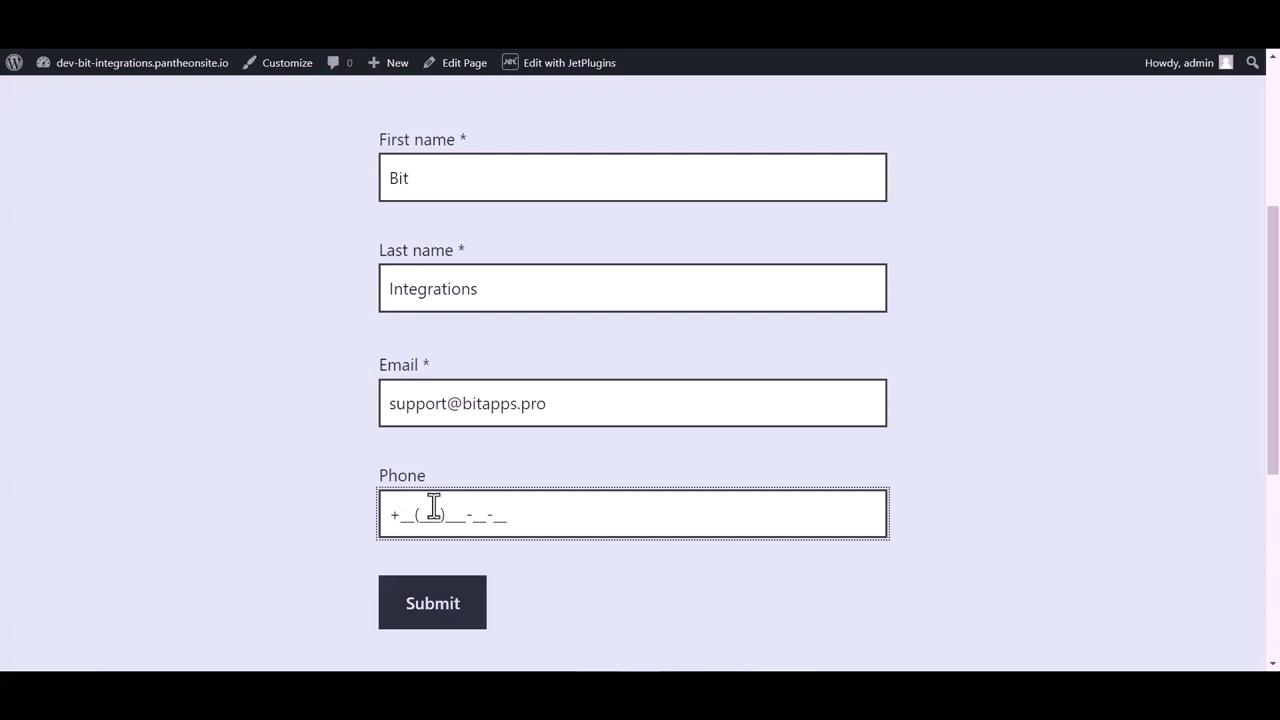
text(44(455)5)
text(66-6_-__)
click(424, 608)
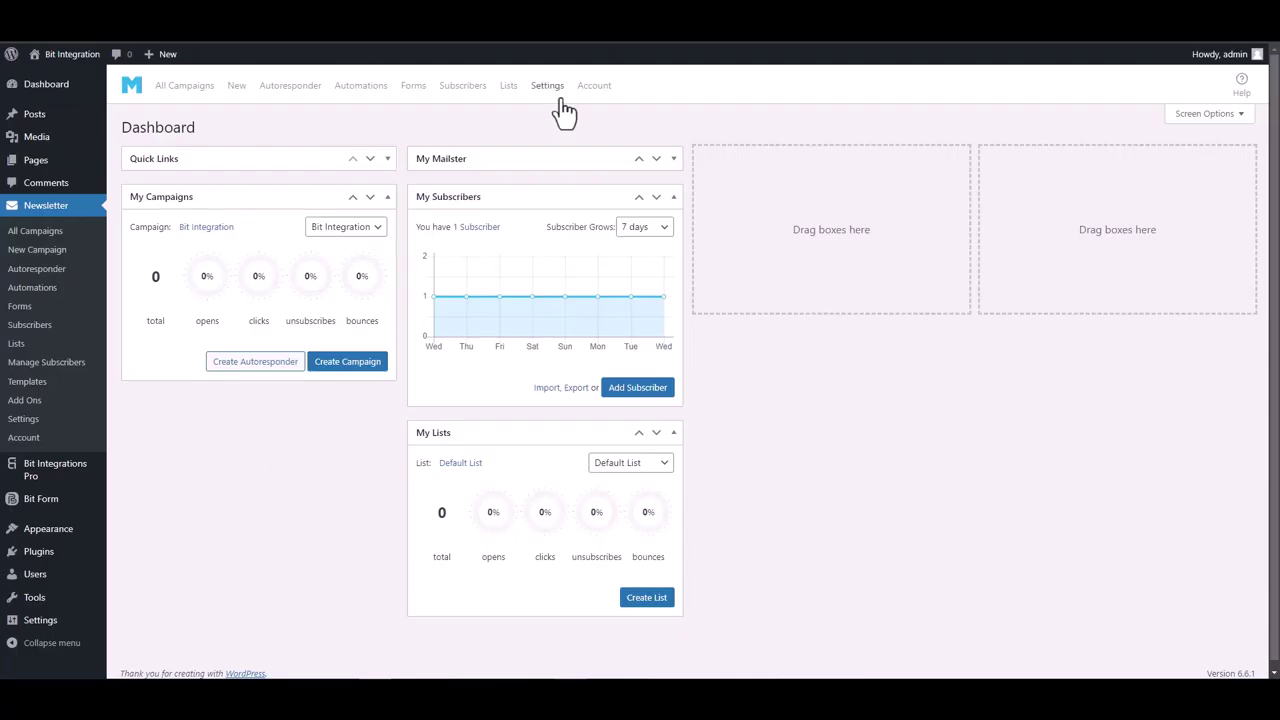
- Open Mailster's Subscribers list to confirm the Bit Integrations test subscriber arrived
click(468, 90)
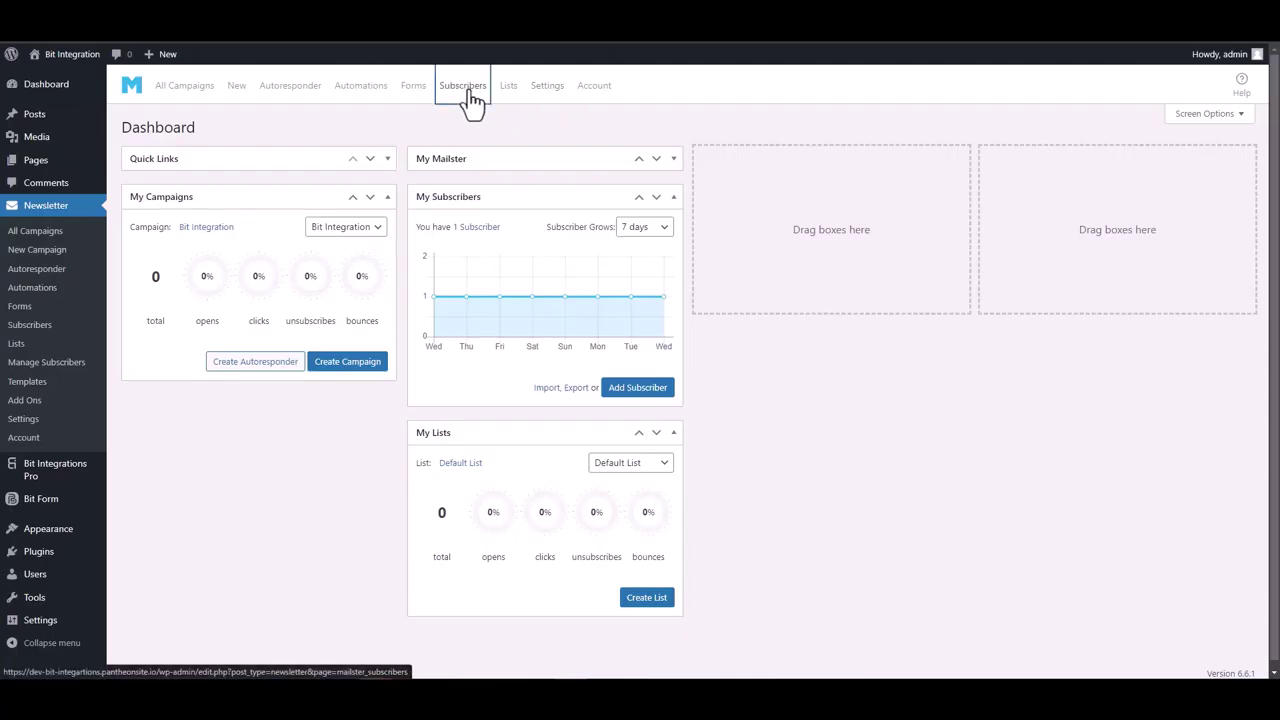